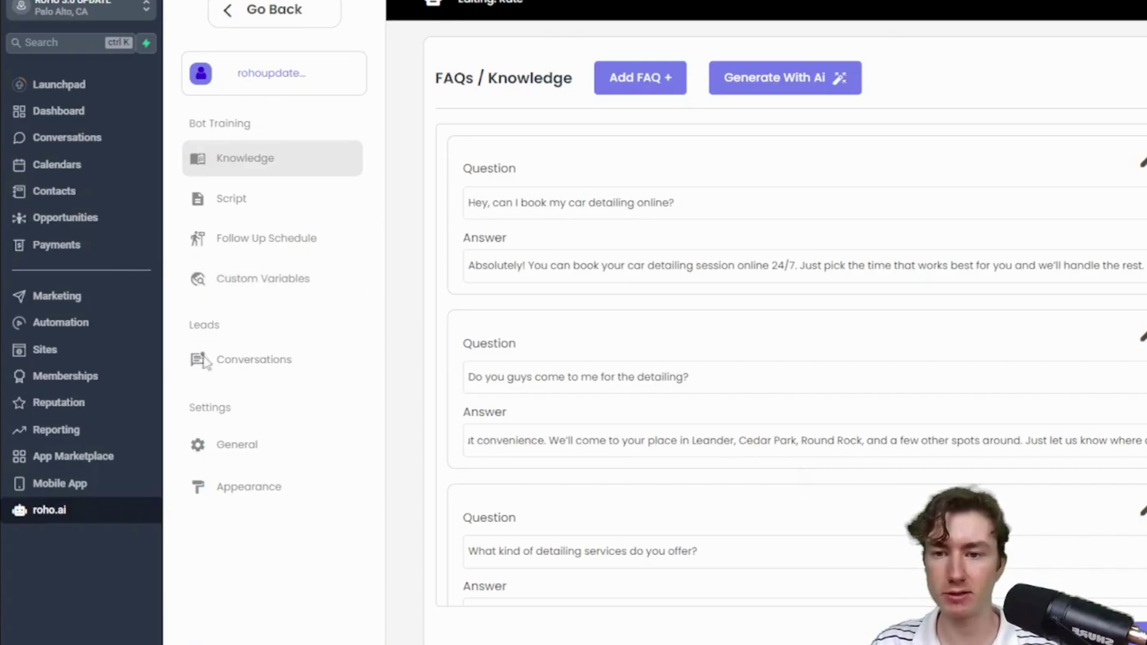
- Enable Kate's follow-up messages only for contacts tagged aibotactive and add a blank follow-up step
click(290, 250)
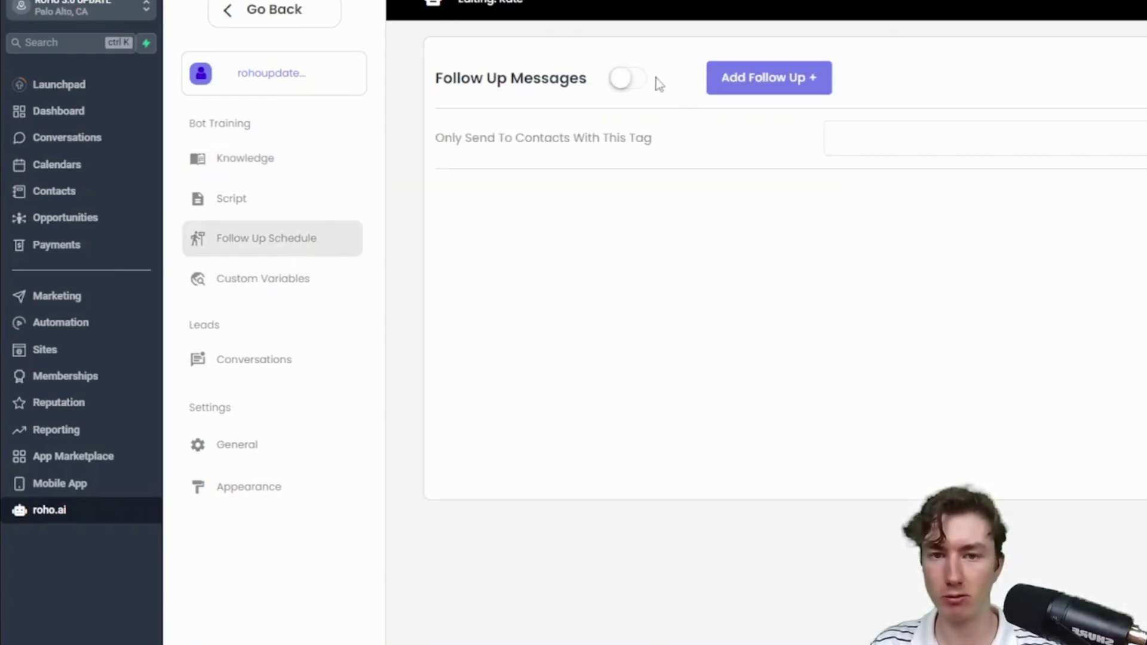
click(626, 83)
click(896, 141)
text(aibotag)
text(tive)
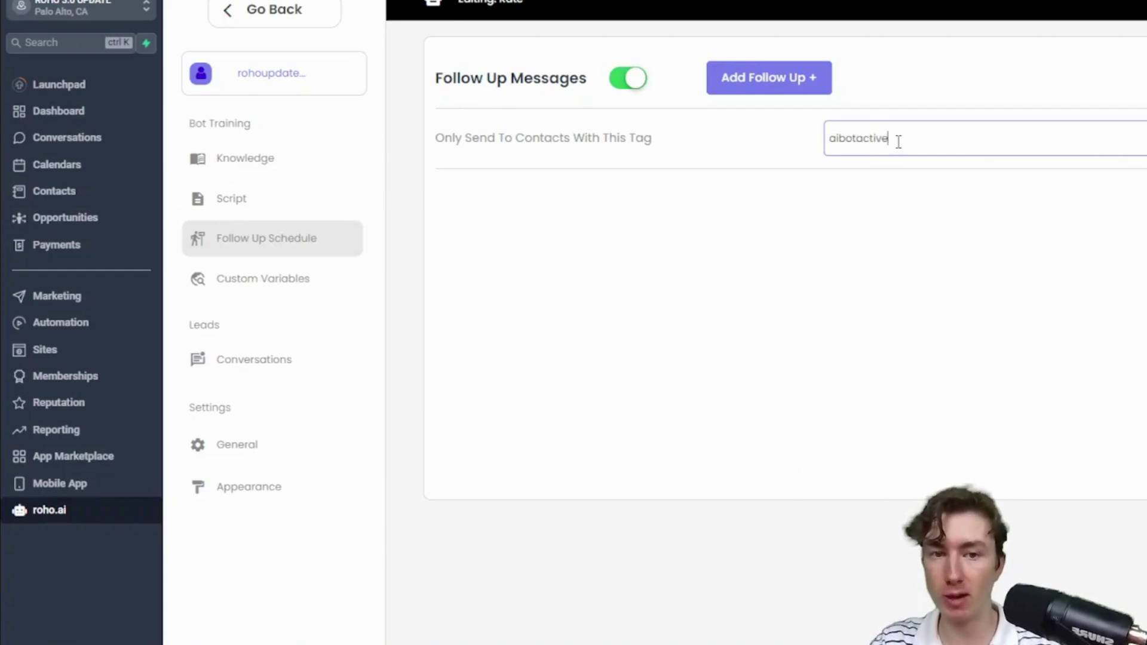
key(ctrl+a)
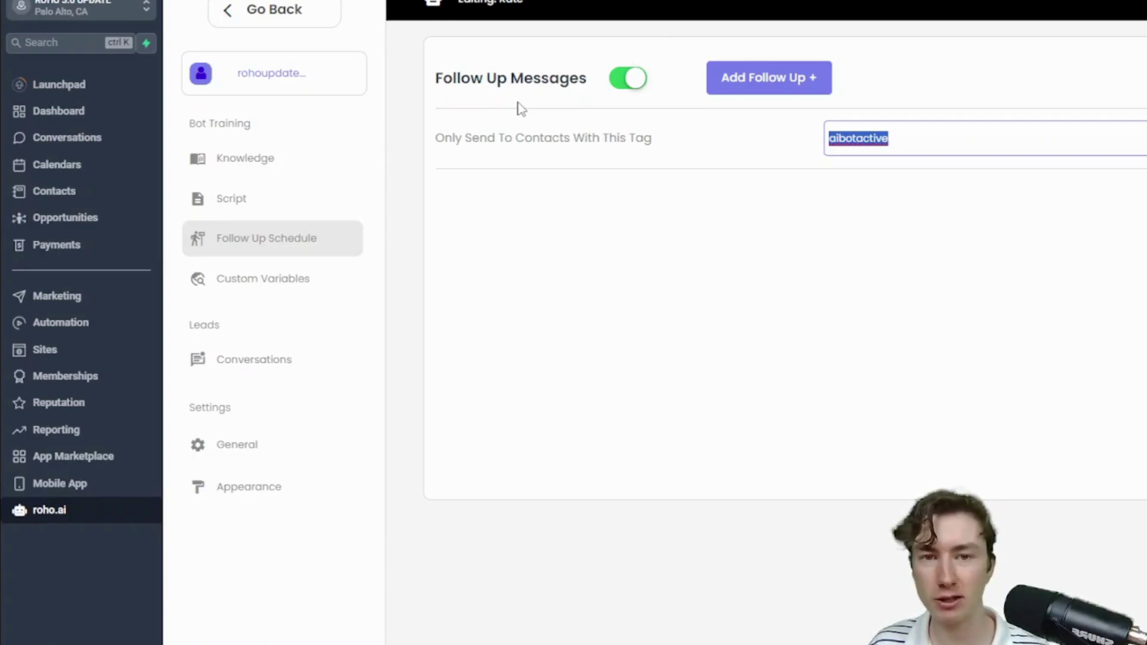
click(736, 79)
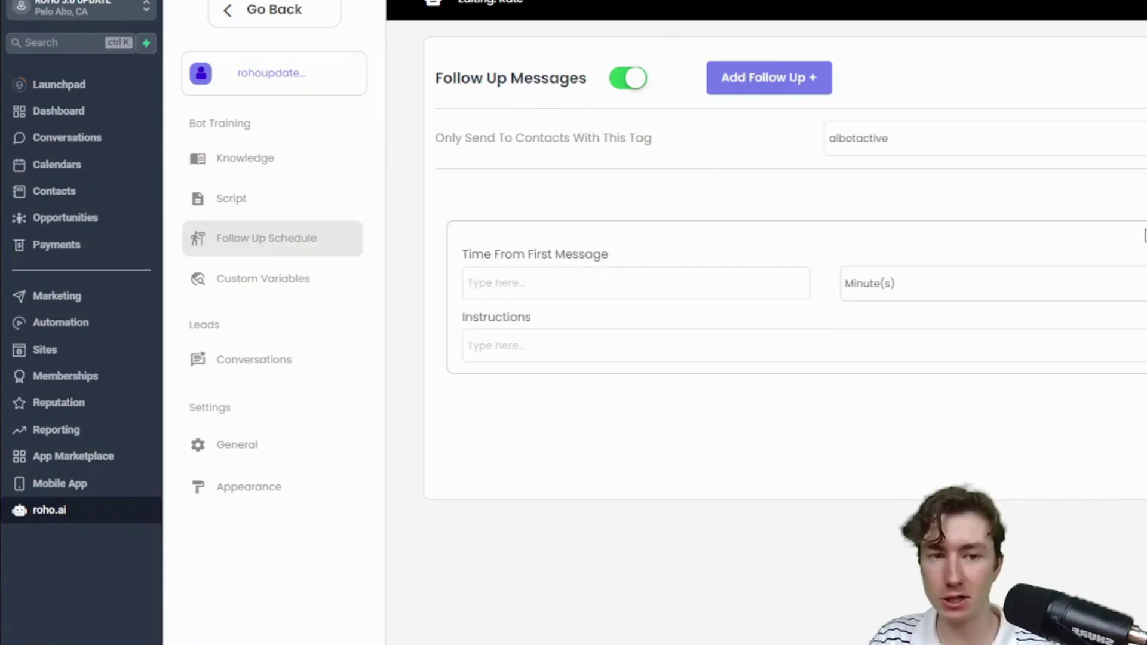
- Set the first follow-up's delay to 2 minutes
click(618, 284)
text(2)
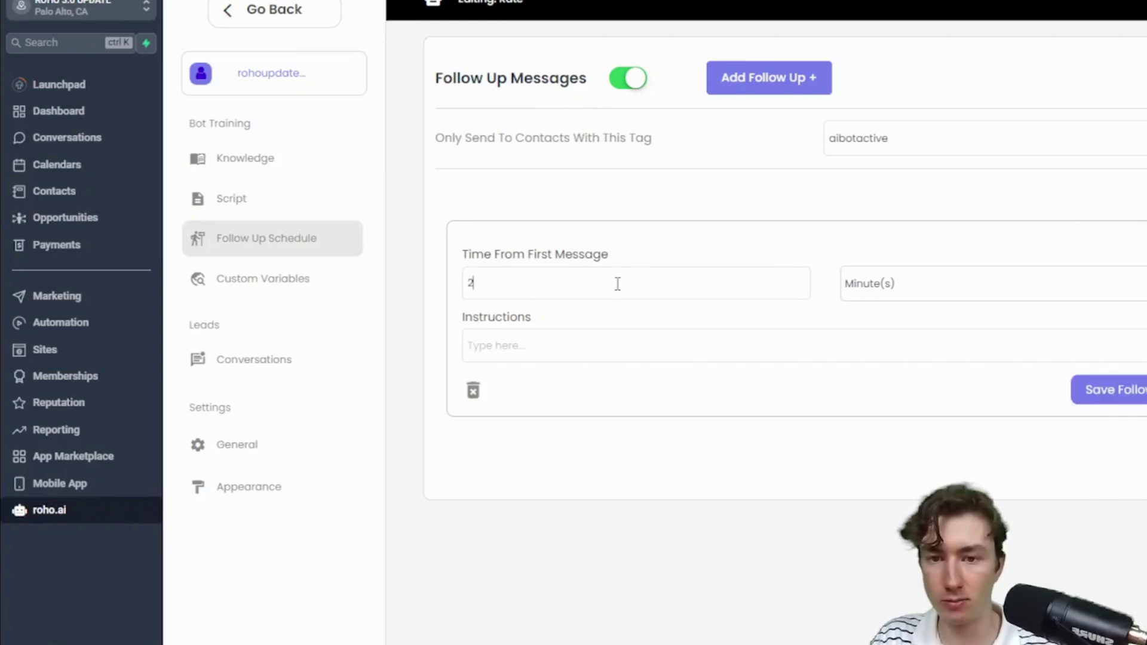
click(537, 339)
click(896, 139)
double_click(896, 140)
click(896, 141)
double_click(876, 141)
click(774, 353)
click(681, 284)
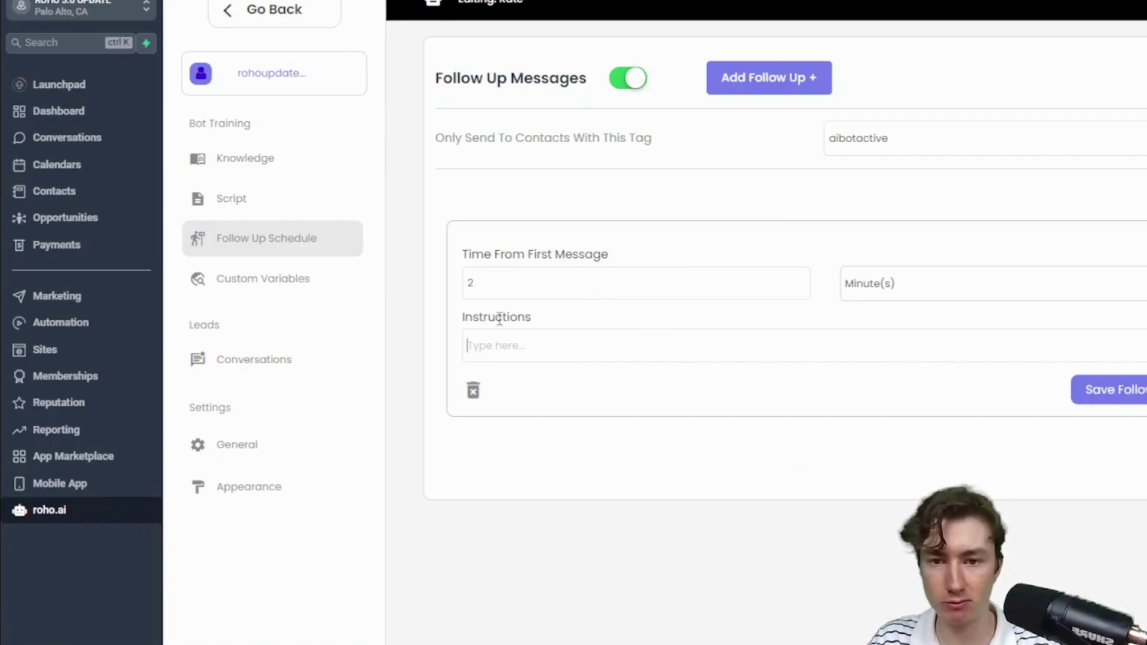
- Write the first follow-up's instructions to follow up with the lead and save it
click(525, 335)
text(followup with the)
key(BackSpace)
key(BackSpace)
key(BackSpace)
text(with the lead/)
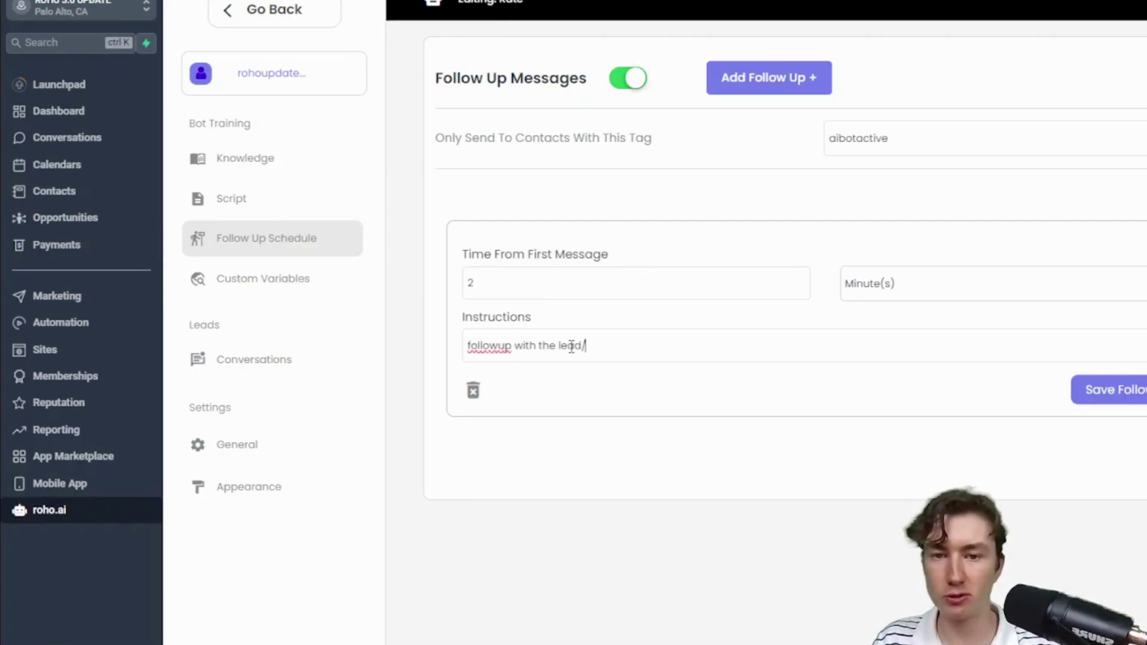
click(1088, 390)
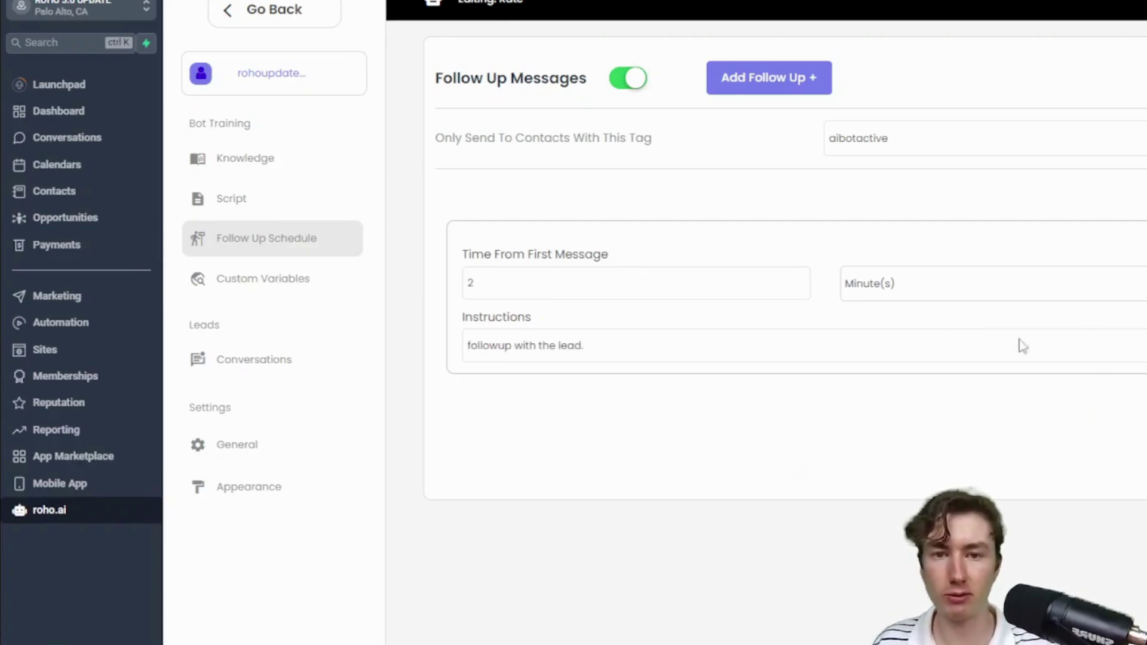
- Add and save a 5-minute follow-up: 'follow up with them again reengage them in the convo'
click(728, 76)
click(583, 460)
text(5)
click(549, 513)
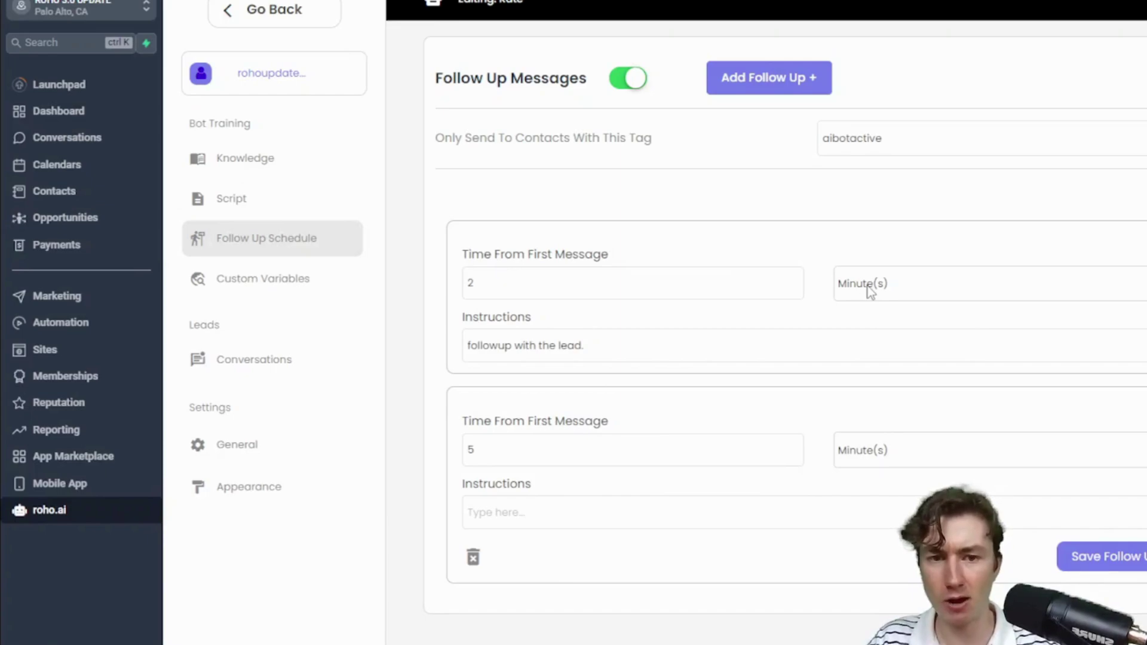
click(883, 460)
click(794, 478)
click(696, 503)
text(follow up with them again reengage them in the convo)
click(1105, 556)
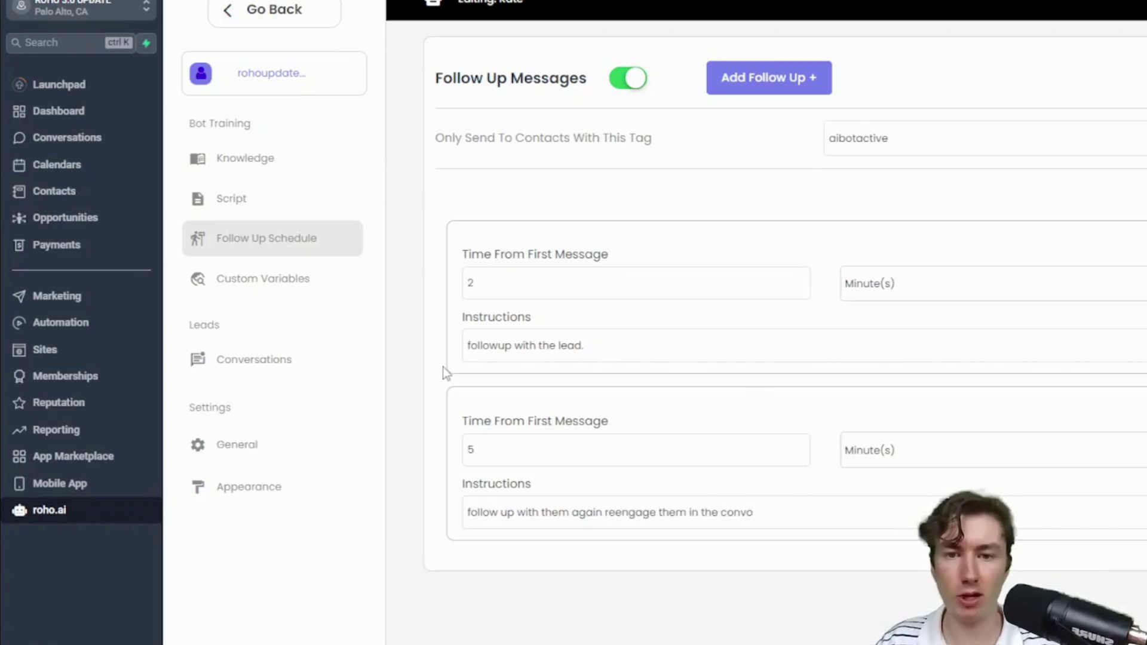
click(263, 282)
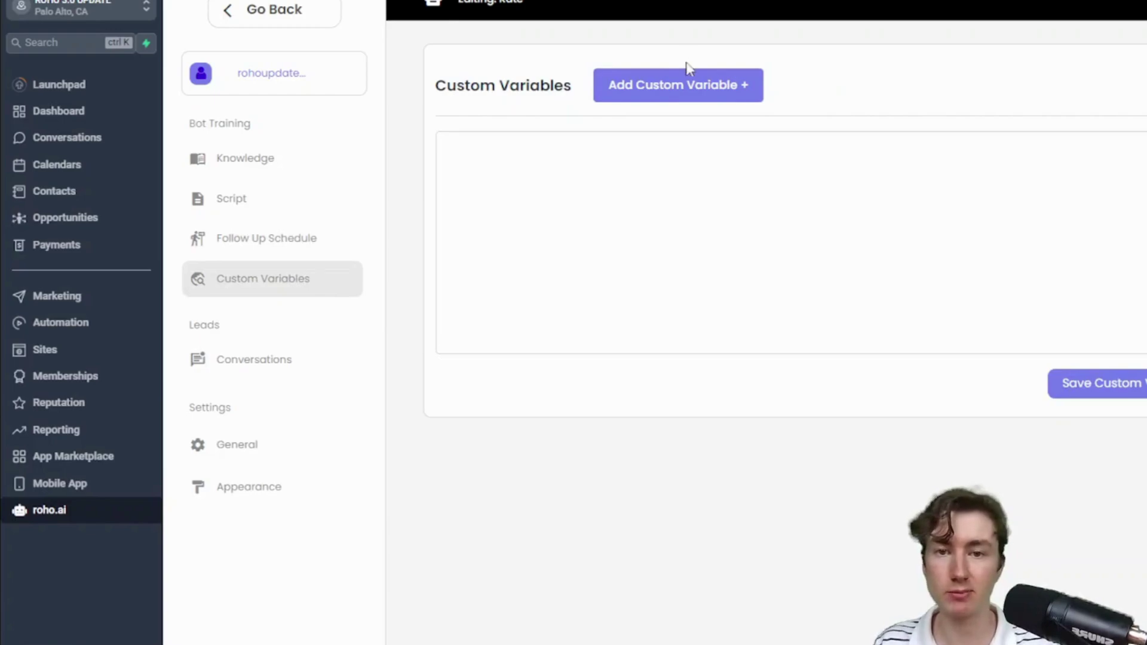
- Save a True / False variable had_detailing_before, true only if the lead says their car was detailed
click(656, 99)
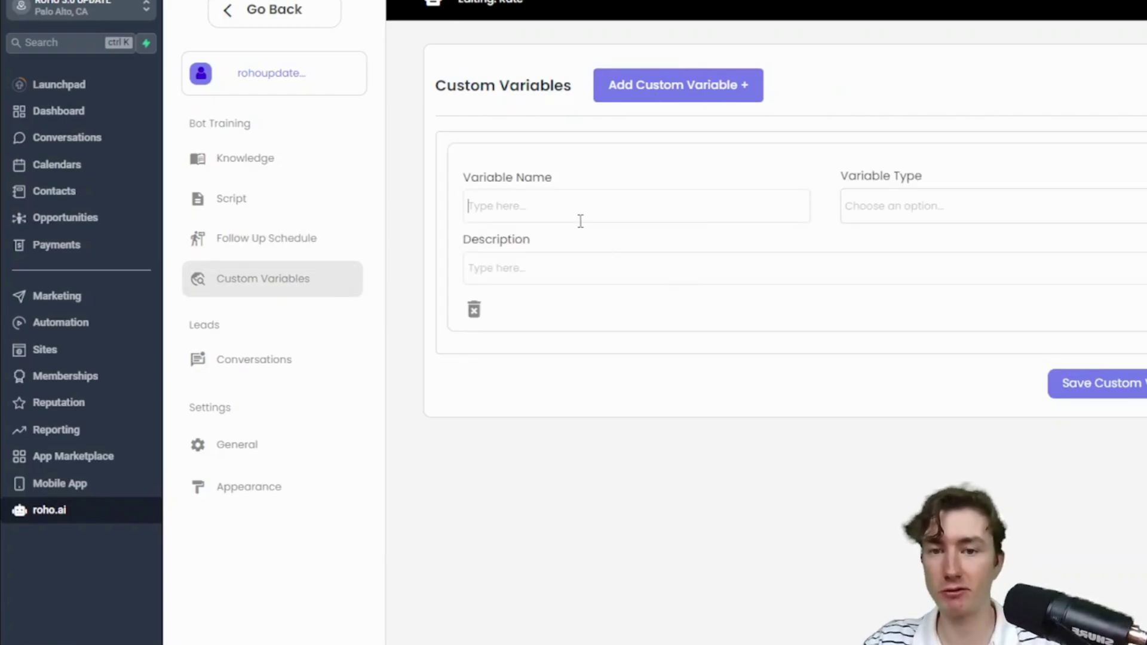
click(900, 209)
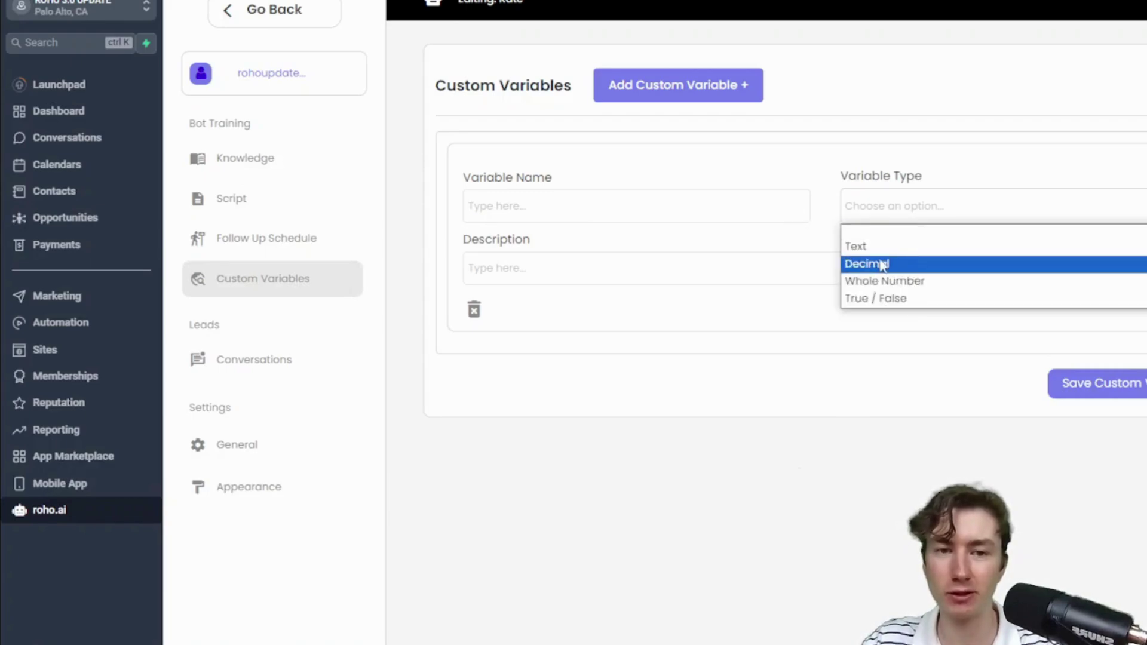
click(727, 205)
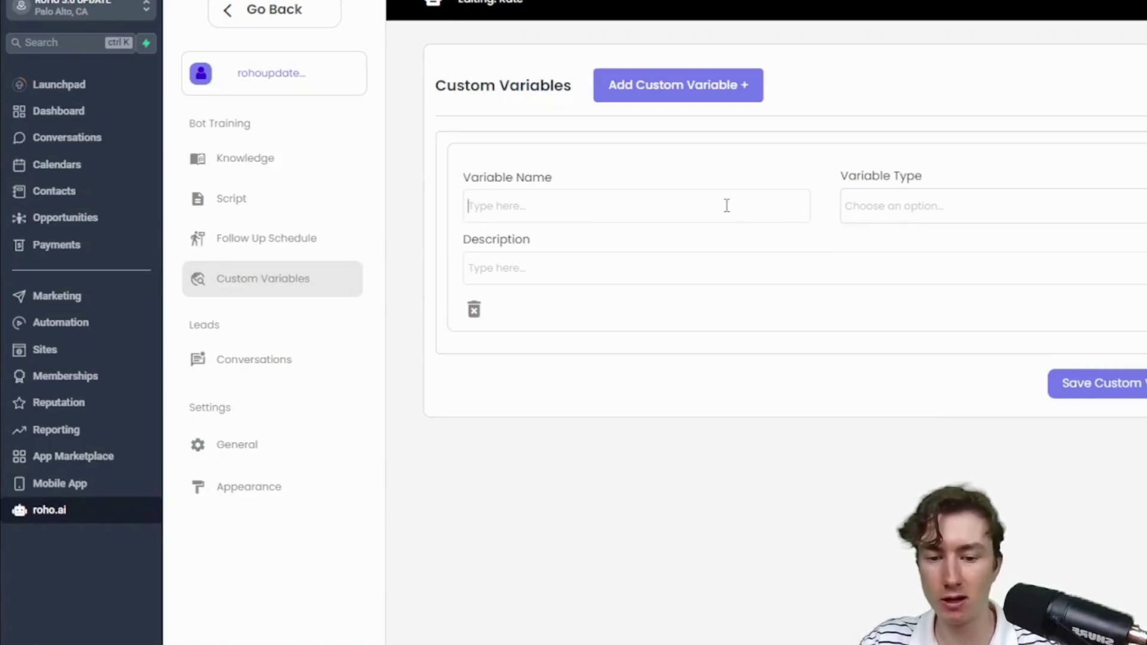
text(had_de)
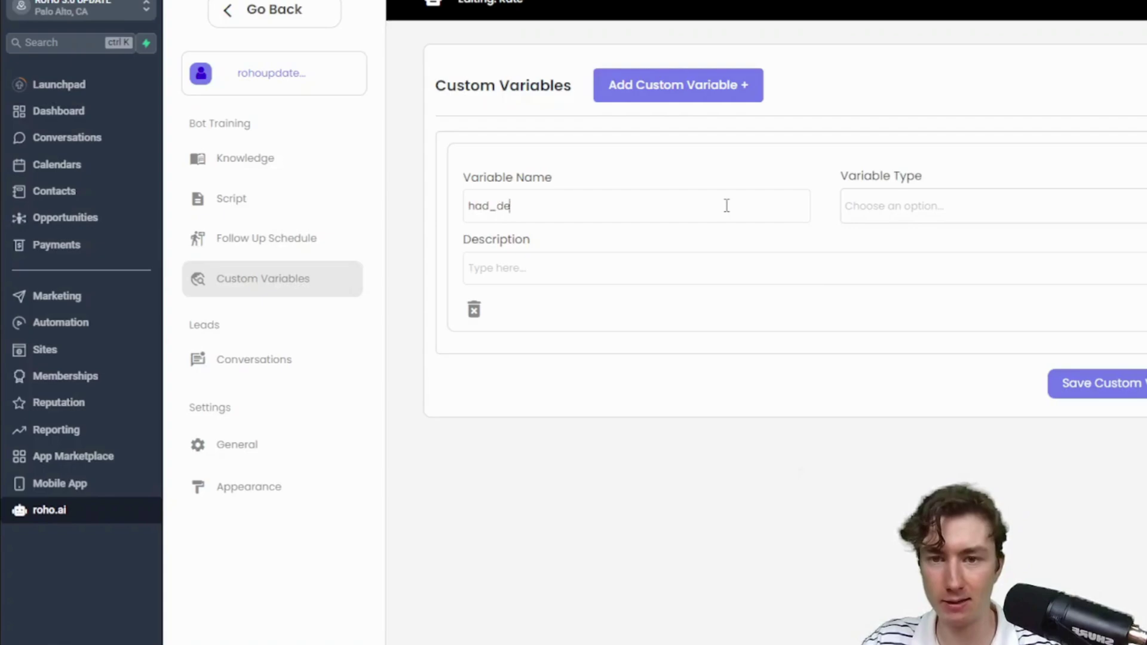
text(tailing_before)
click(1009, 212)
click(878, 297)
click(798, 280)
text(True ONL)
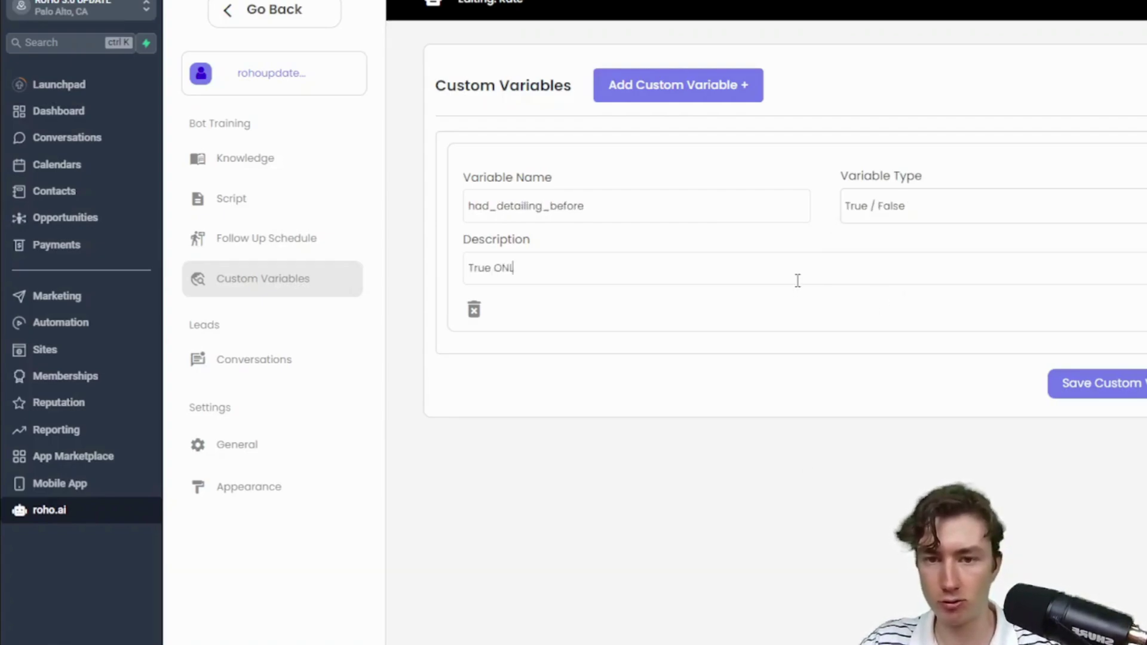
text(Y if the lead specifically )
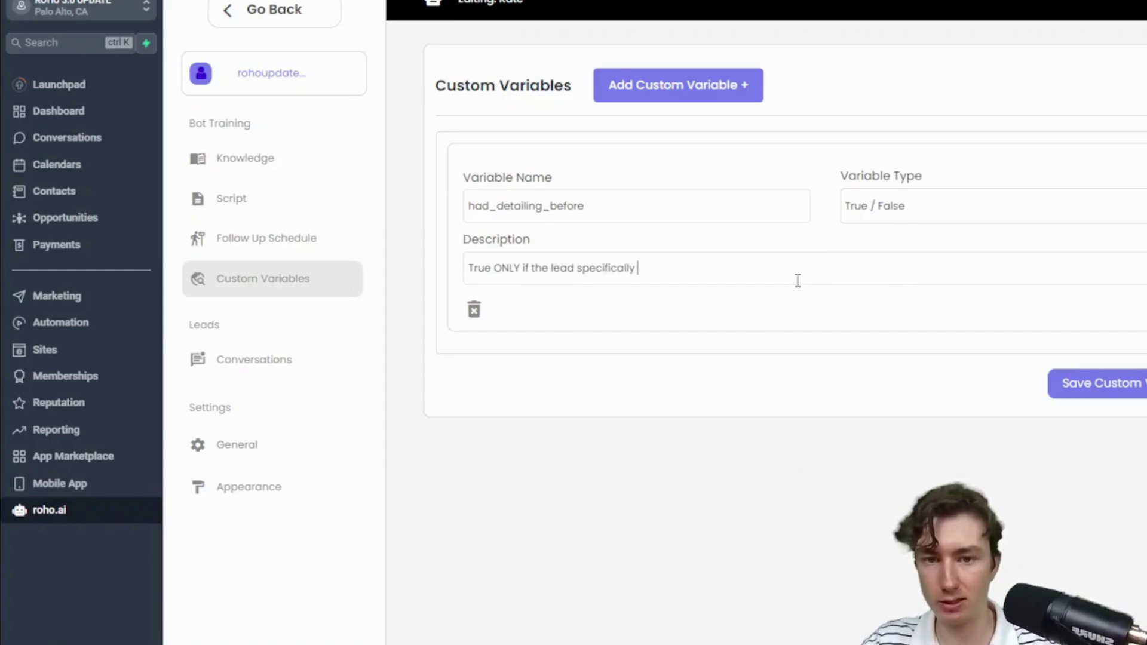
text(says they had their car)
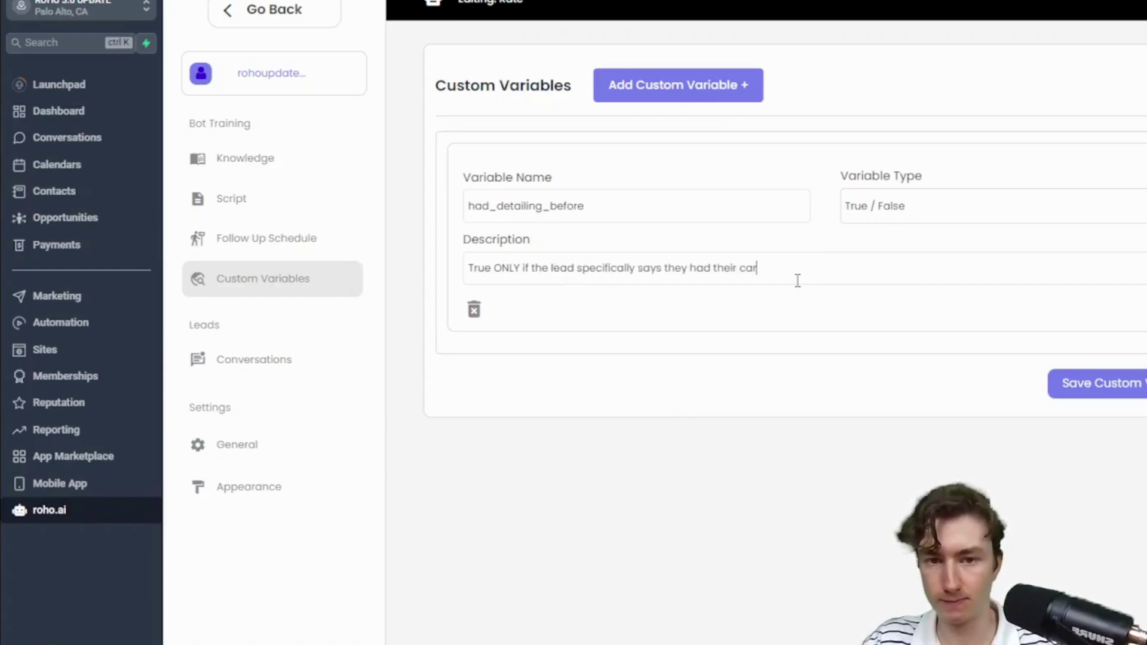
text( detailed before.)
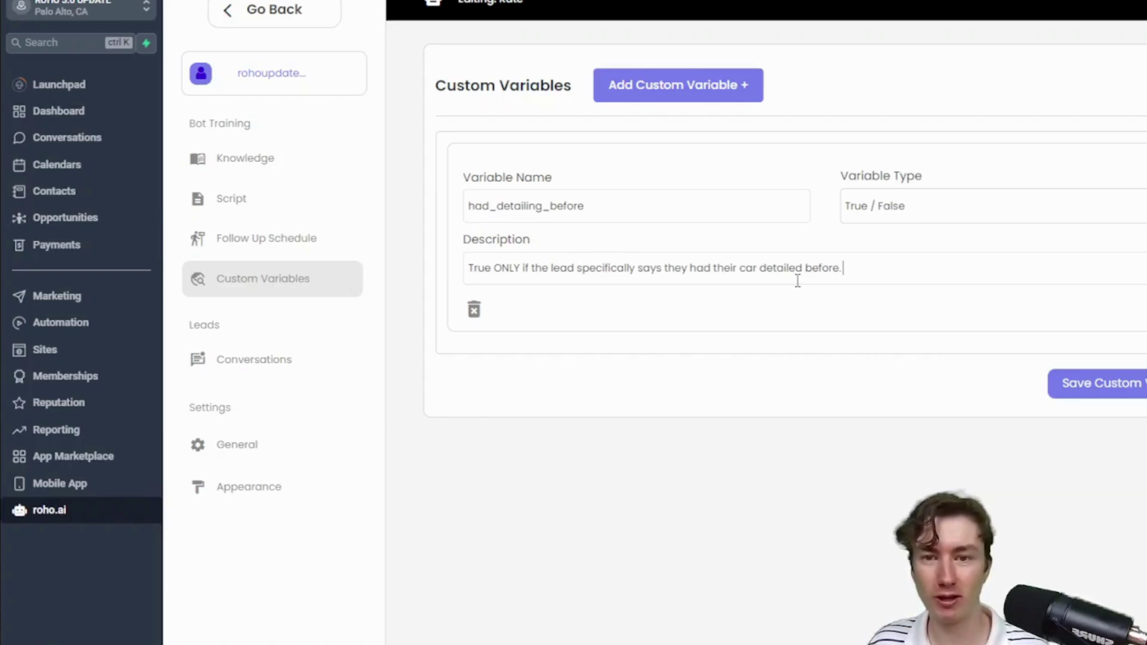
triple_click(1086, 382)
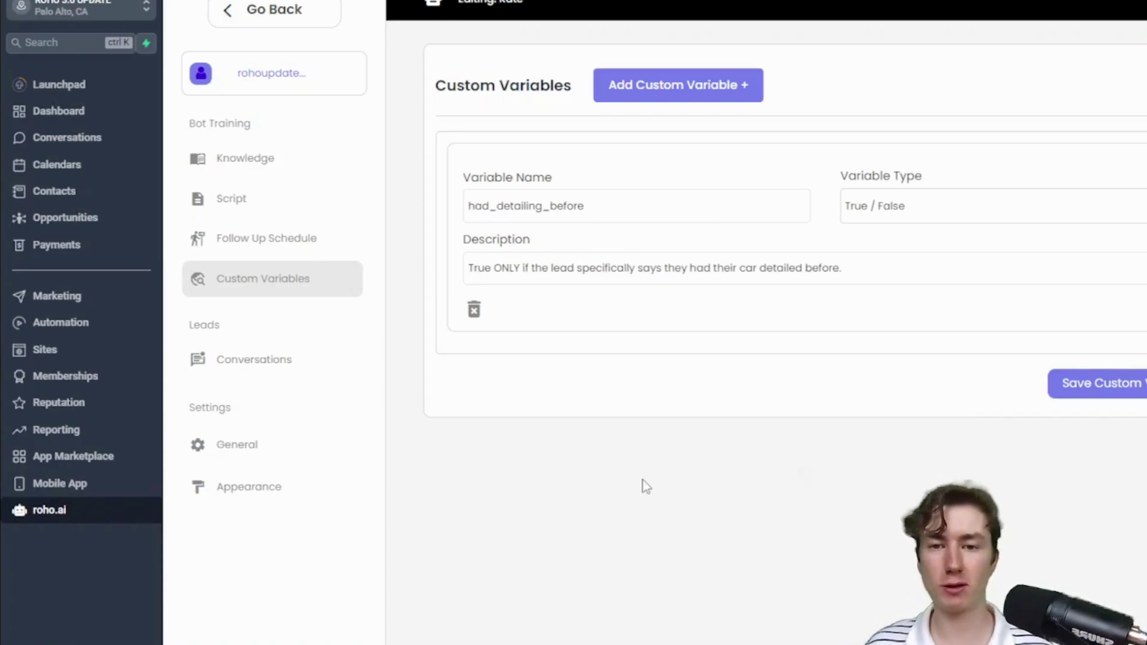
click(263, 449)
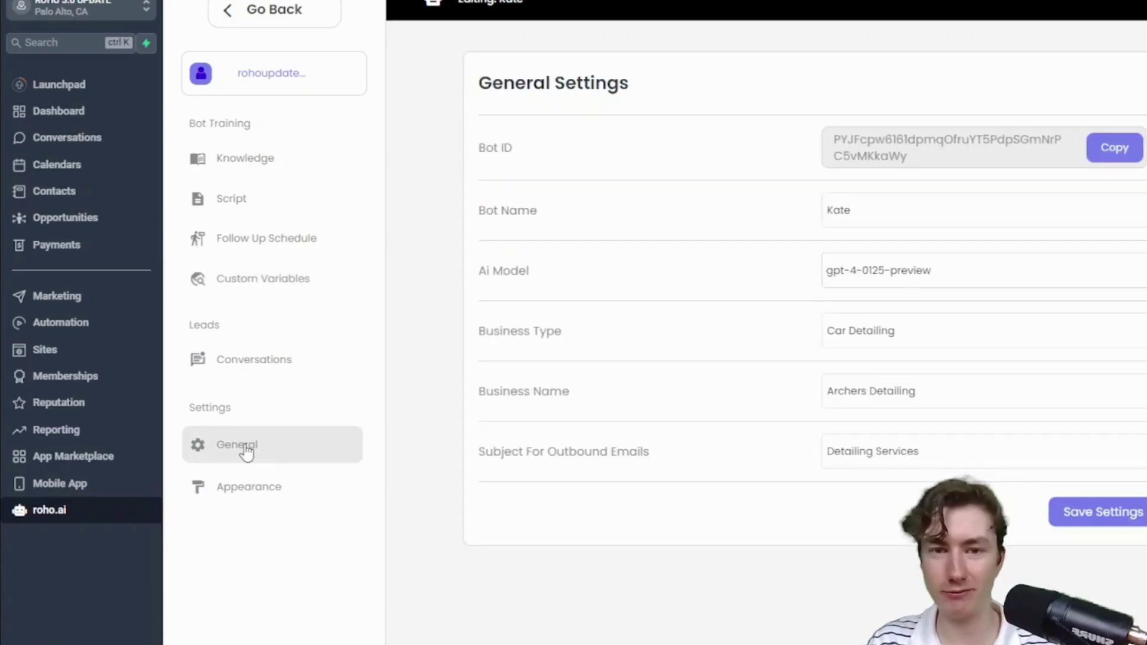
- Copy Kate's Bot ID from the General Settings page
drag(479, 148, 548, 153)
click(582, 149)
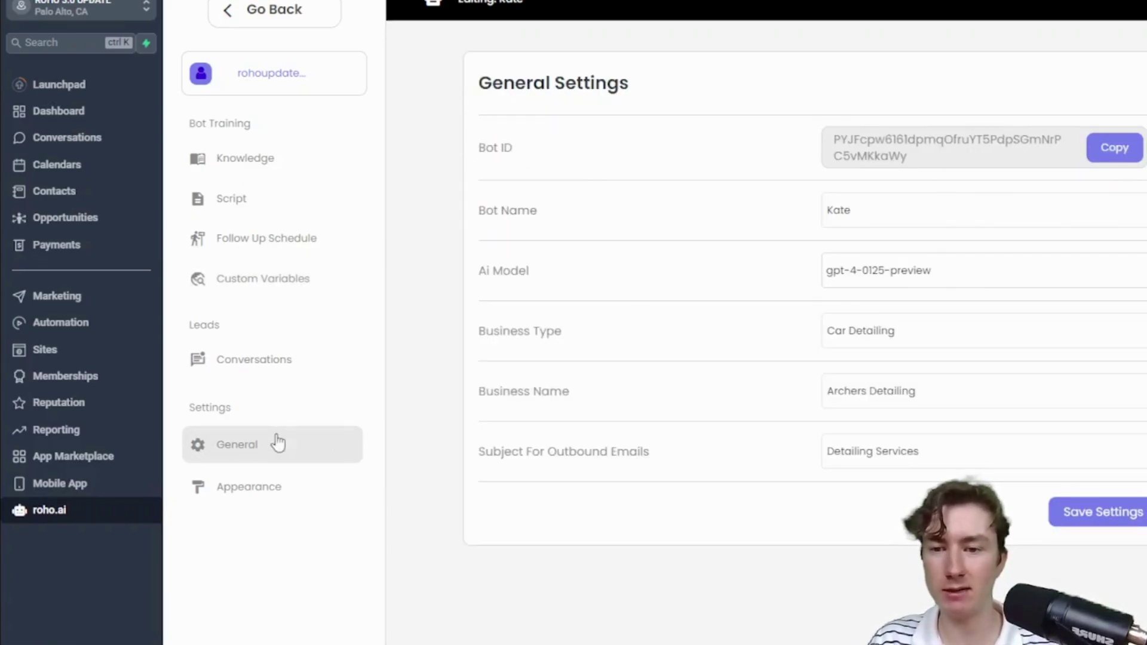
click(1110, 148)
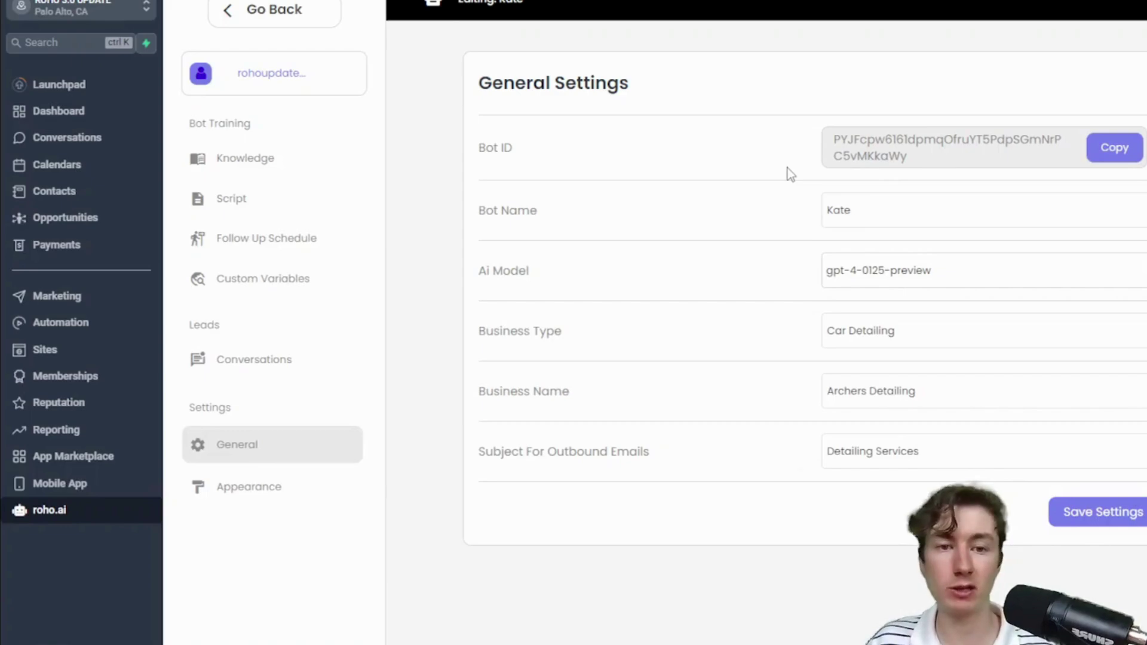
click(1110, 152)
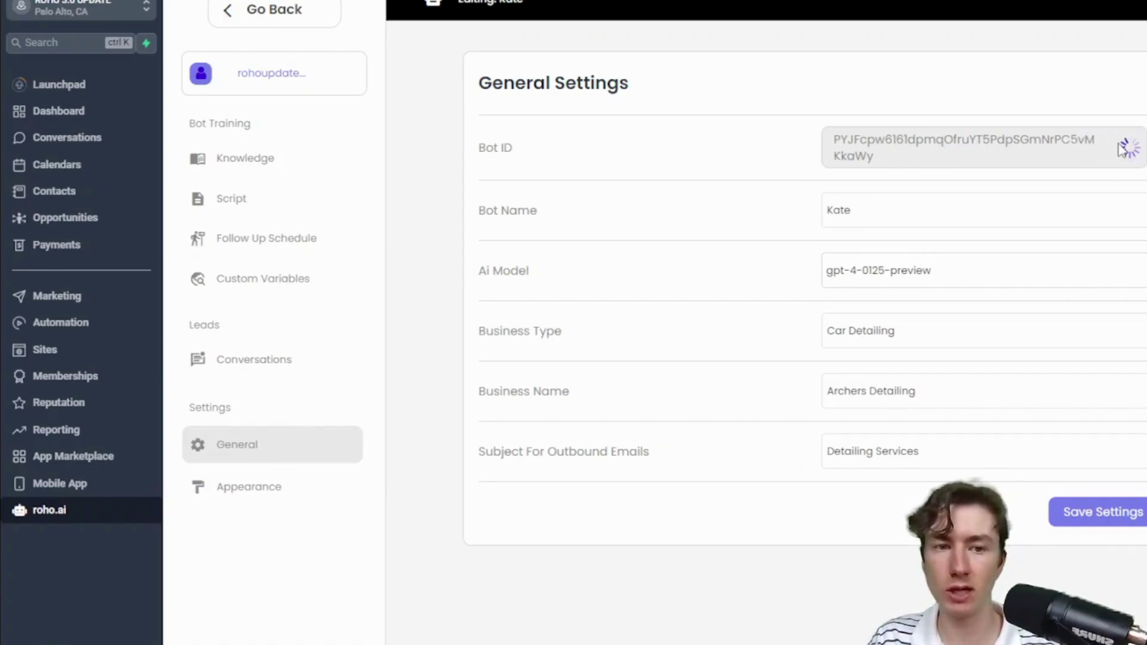
- Create a new workflow in Automation using the Start from scratch option
click(77, 325)
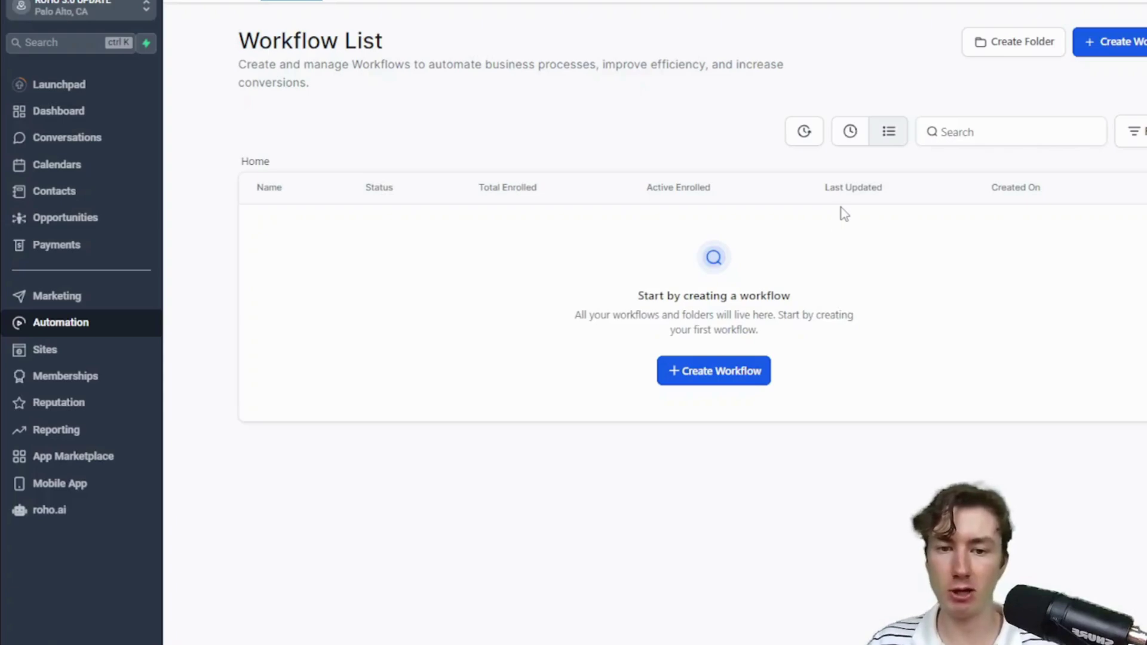
click(679, 381)
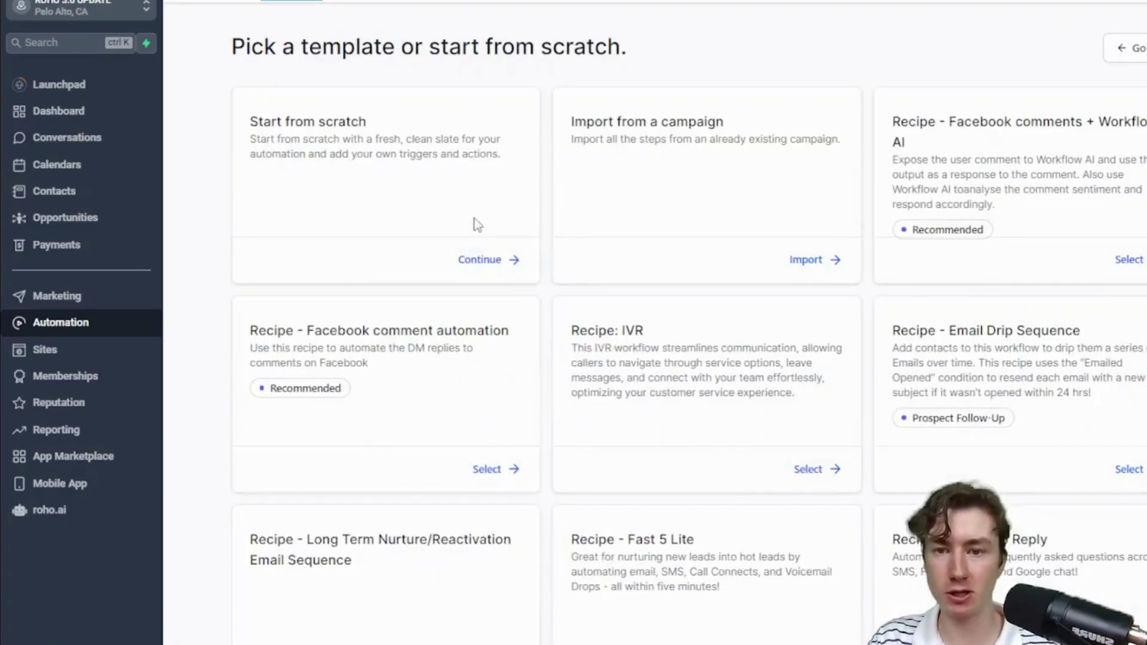
click(468, 258)
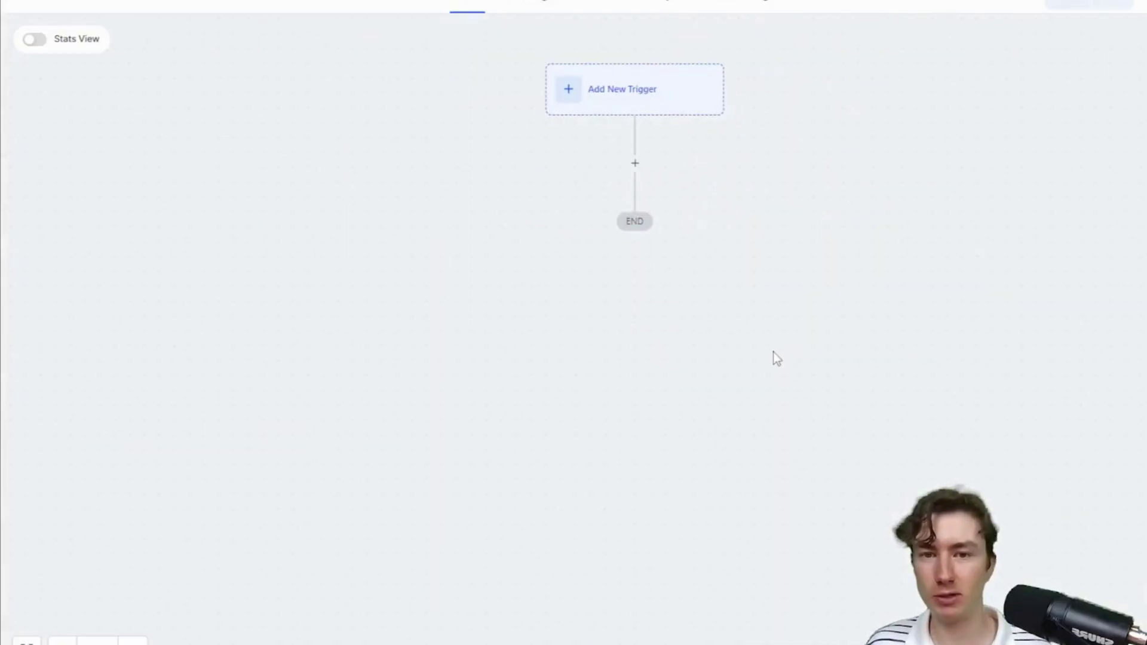
- Add a Contact Tag trigger filtered on Tag Added for new tag start_archersdetailing and save it
click(658, 112)
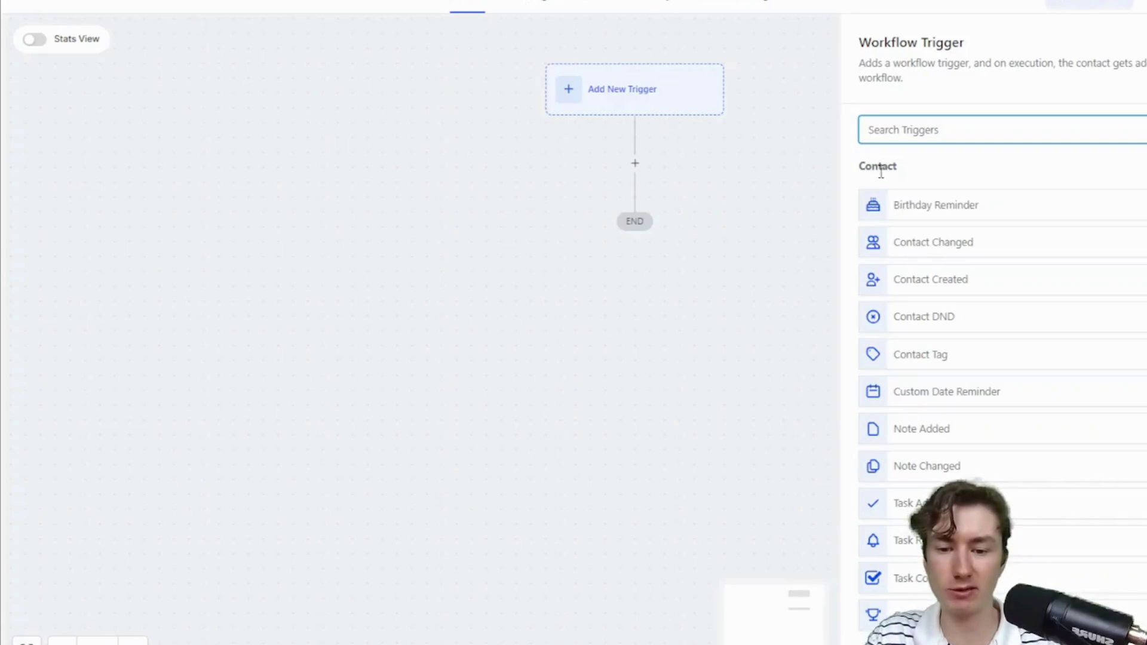
text(tag)
click(976, 182)
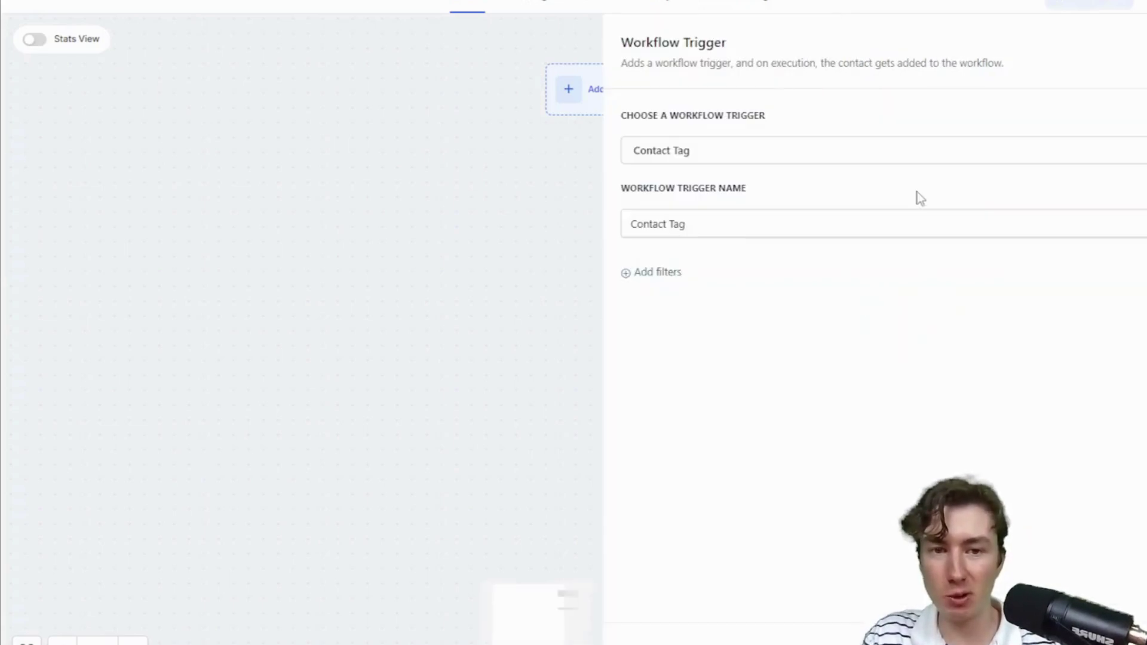
click(678, 273)
click(675, 289)
text(ta)
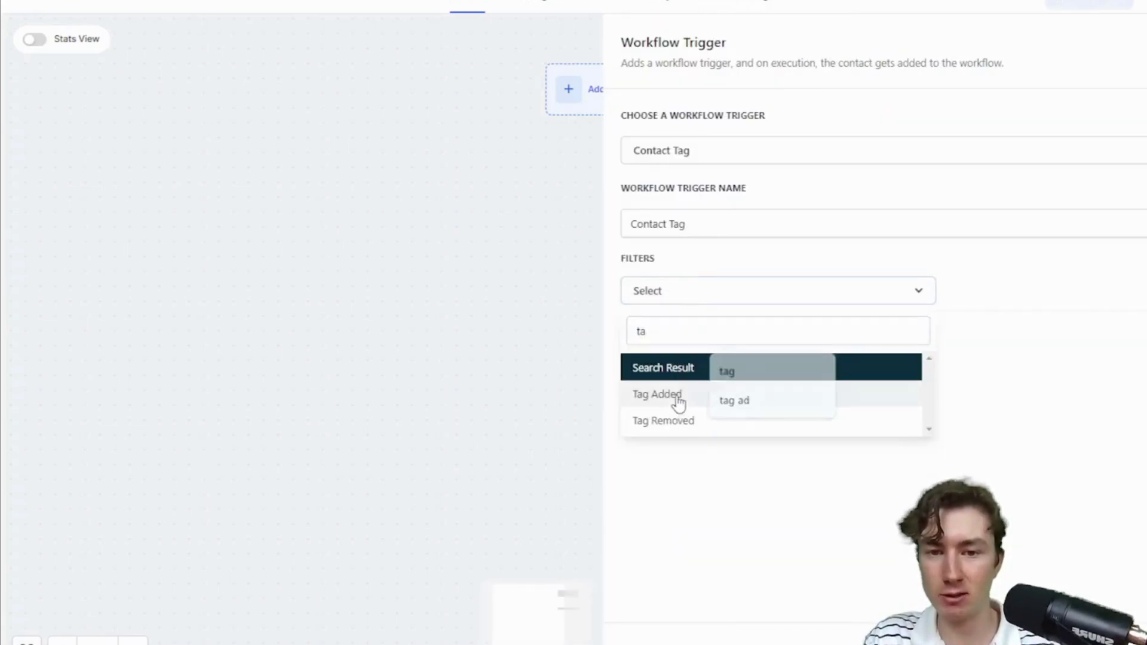
click(676, 392)
click(963, 299)
text(s)
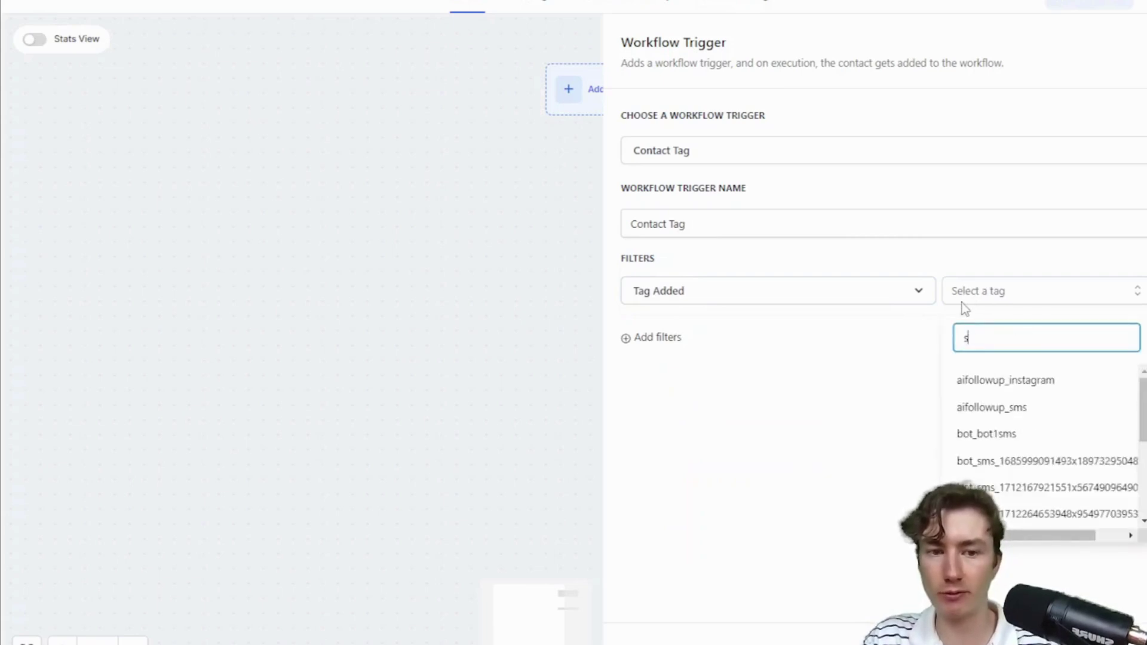
text(tart_archersdetailing)
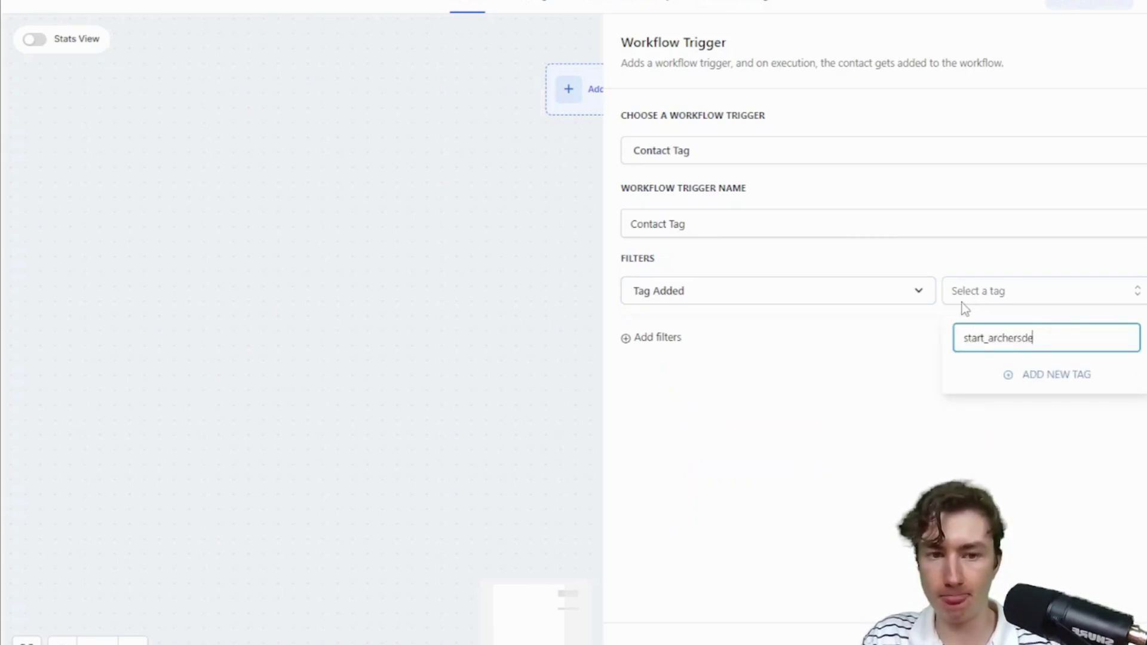
click(1035, 382)
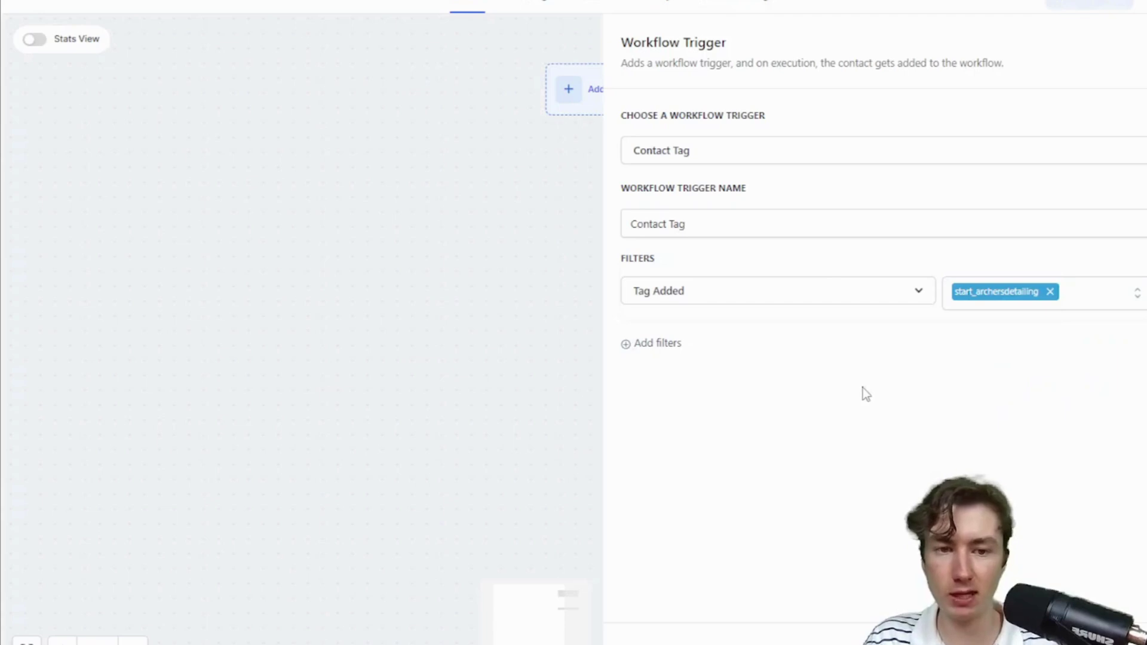
click(850, 207)
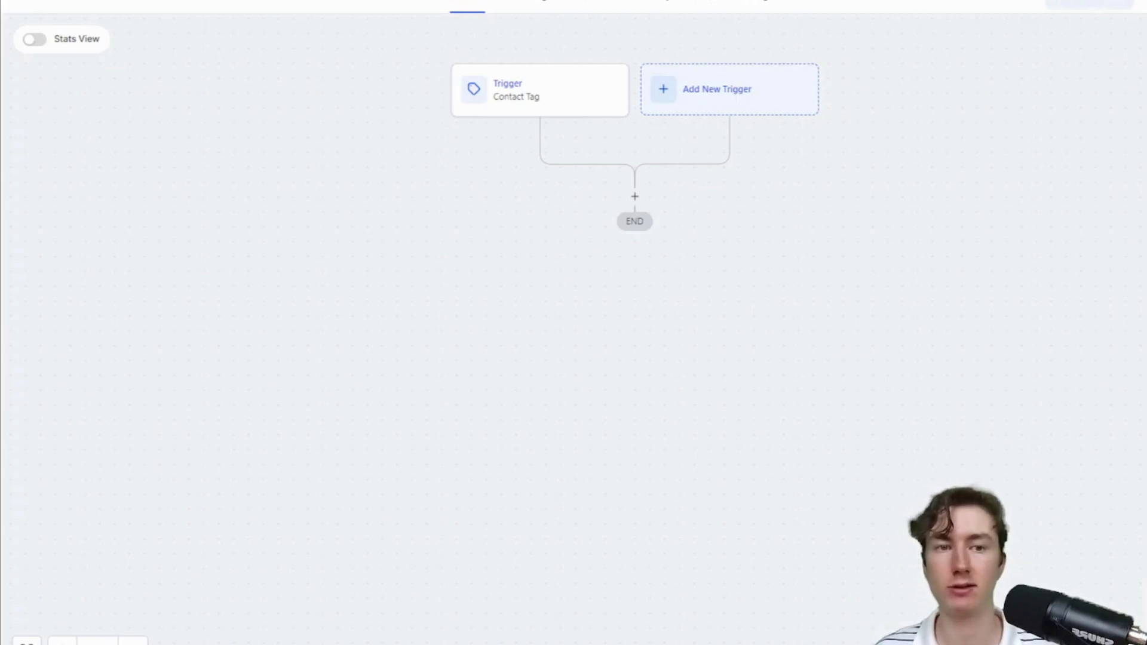
- Add a Start Ai Bot action after the trigger and paste in the bot ID
click(636, 197)
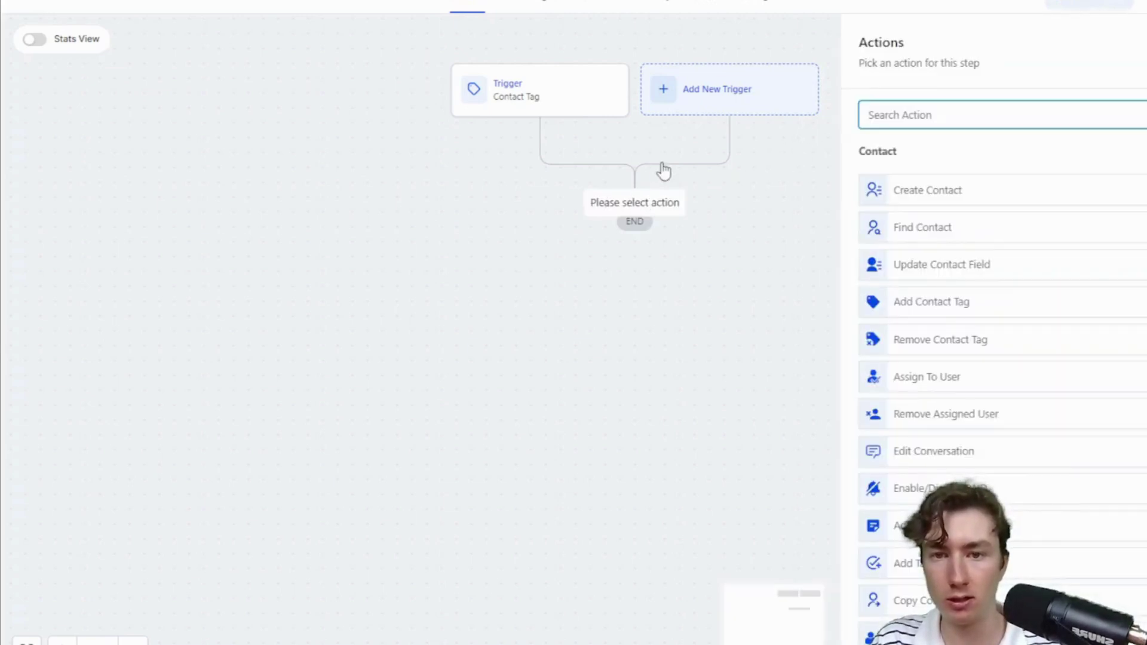
scroll(902, 229, down, 15)
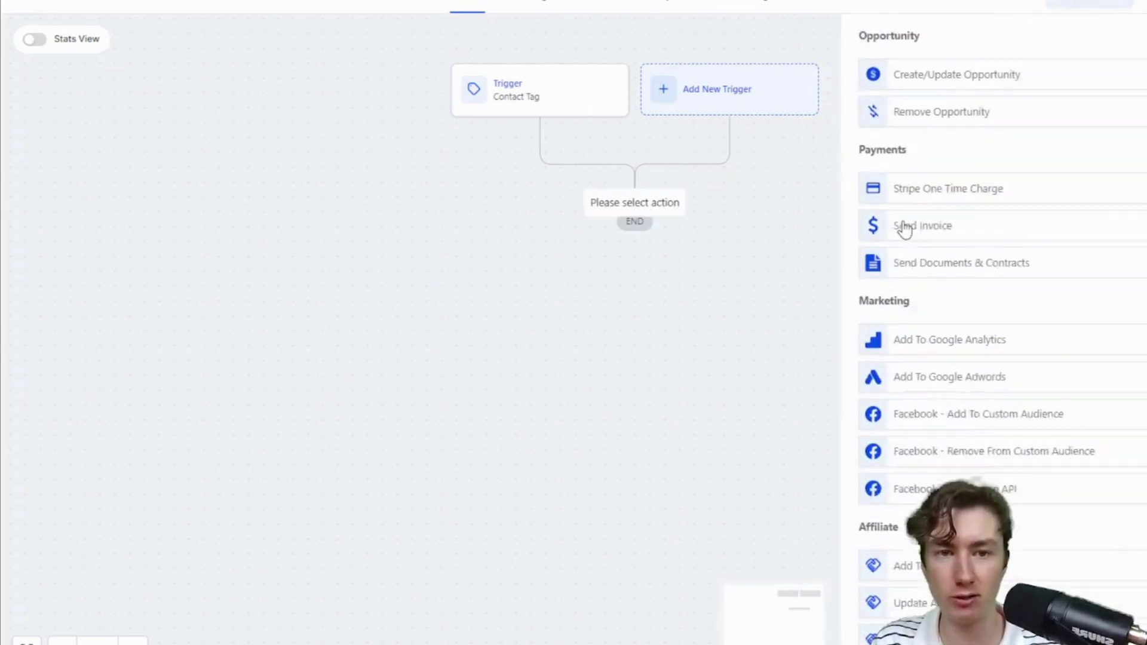
scroll(902, 227, down, 15)
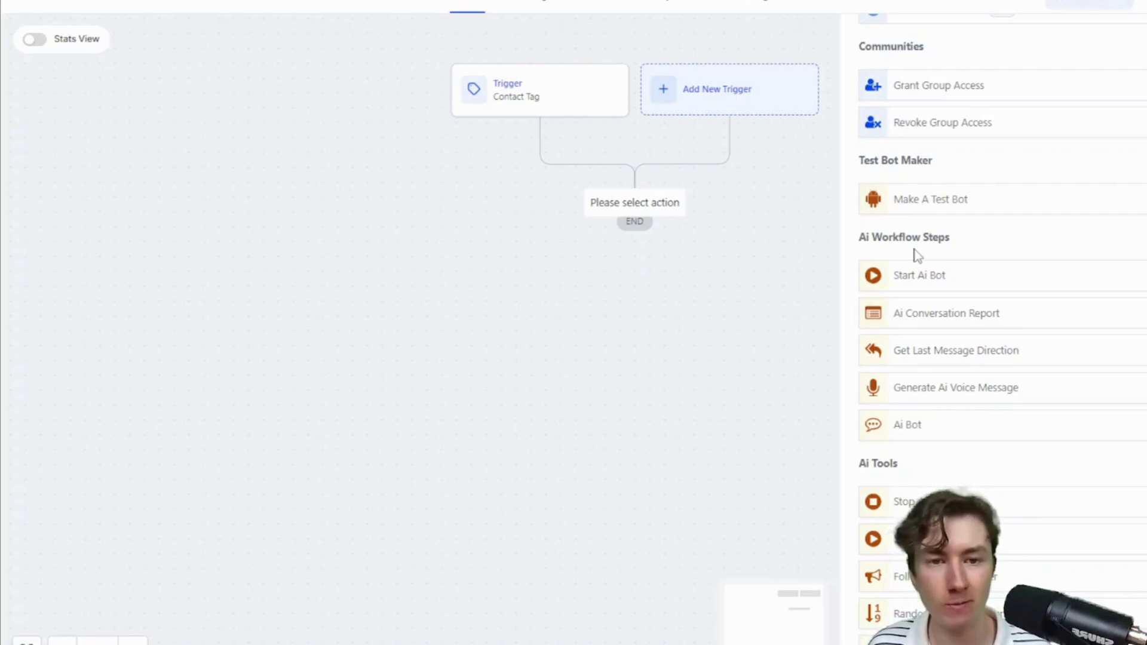
scroll(918, 256, up, 2)
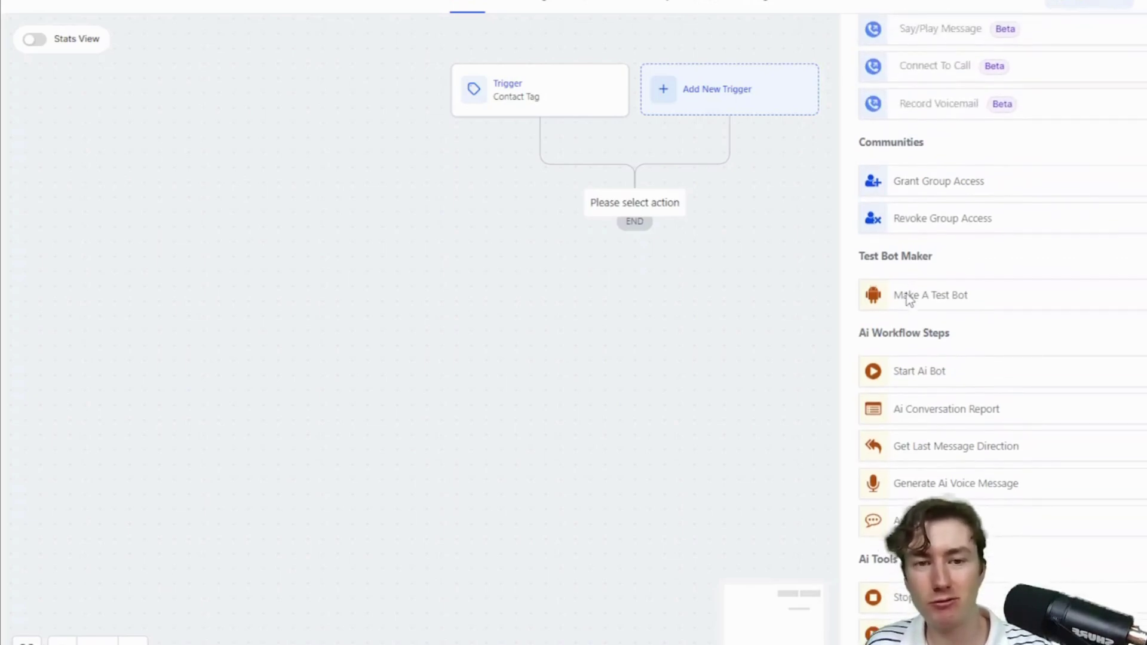
scroll(893, 377, up, 12)
scroll(893, 377, down, 15)
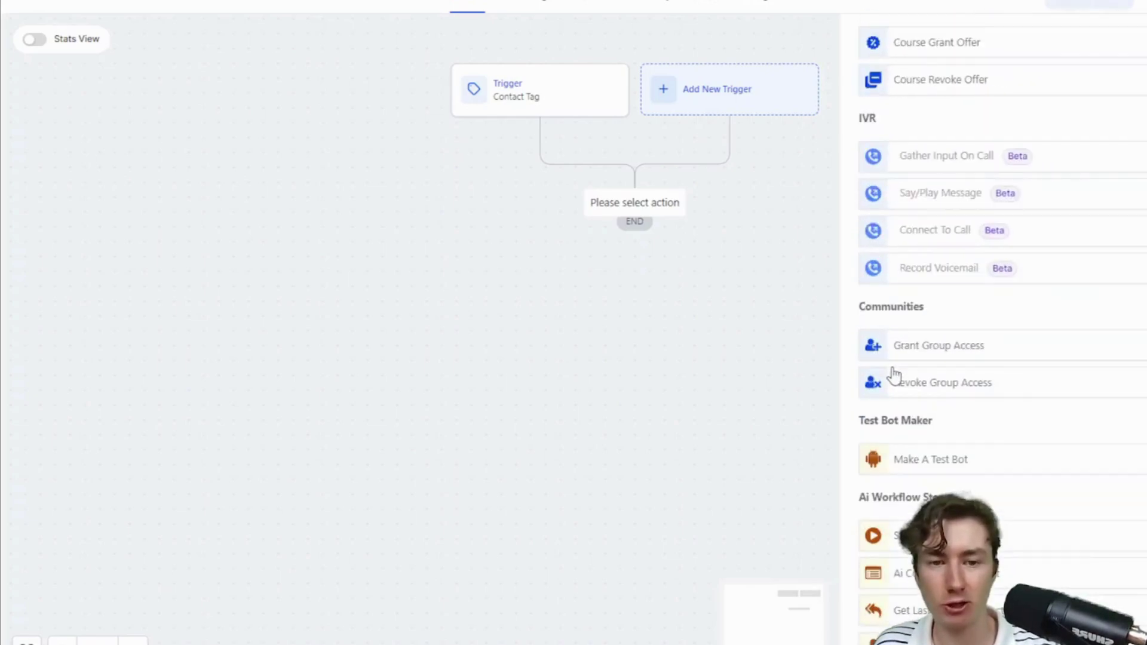
triple_click(905, 200)
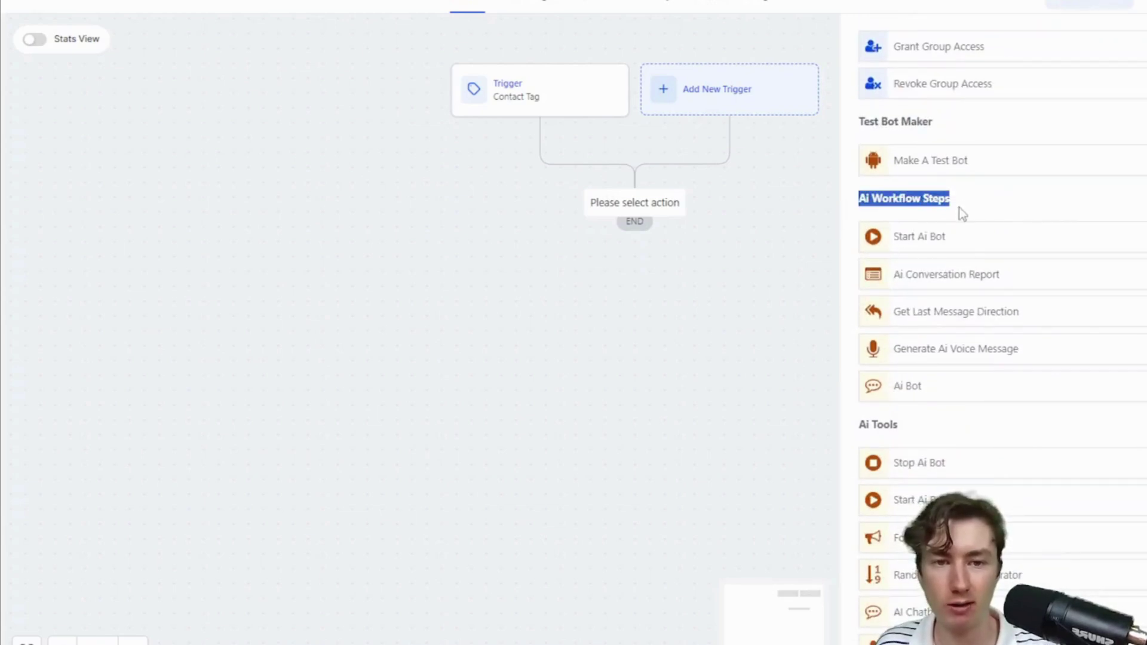
click(914, 238)
click(926, 224)
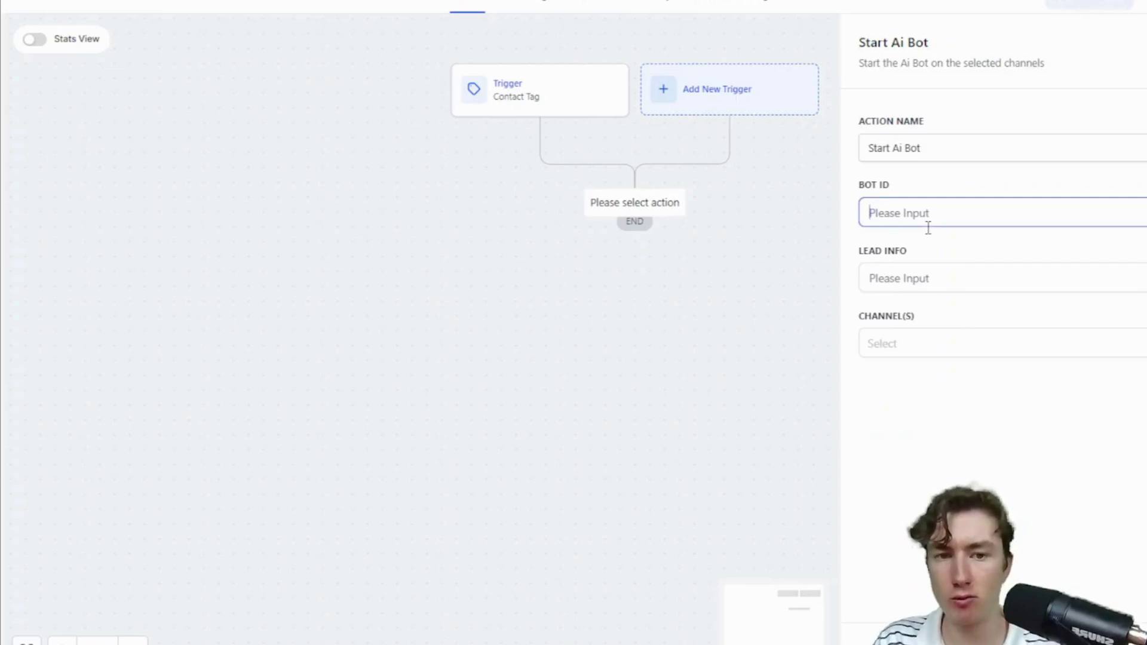
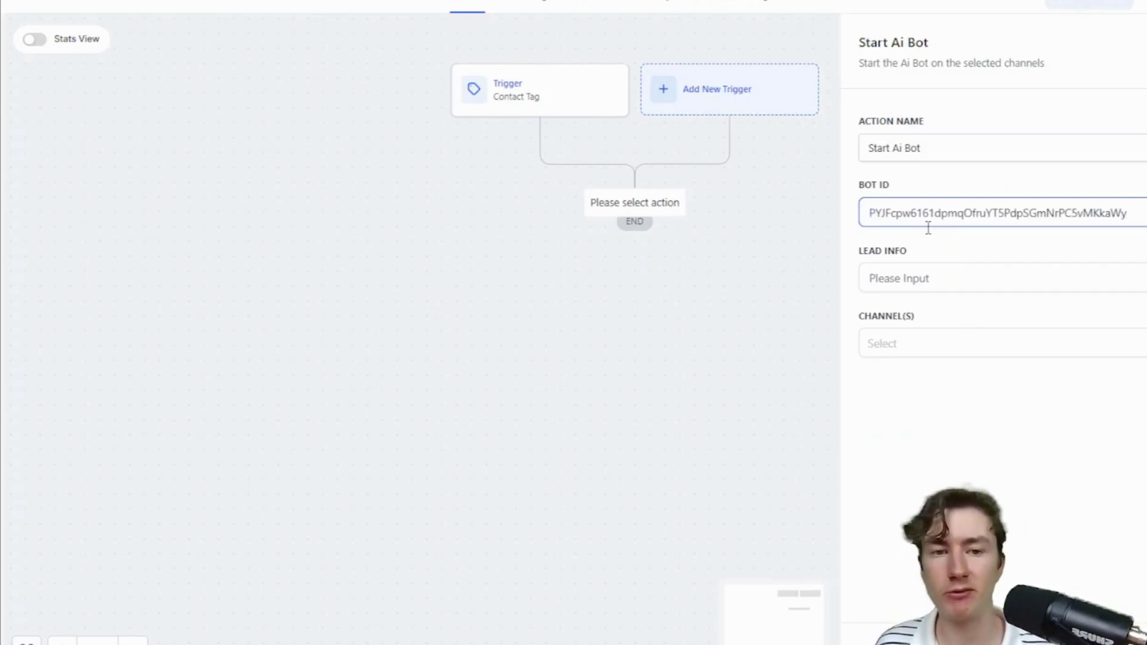
- Set lead info to 'Leads name is {{contact.first_name}}', channel SMS, and save the action
click(889, 285)
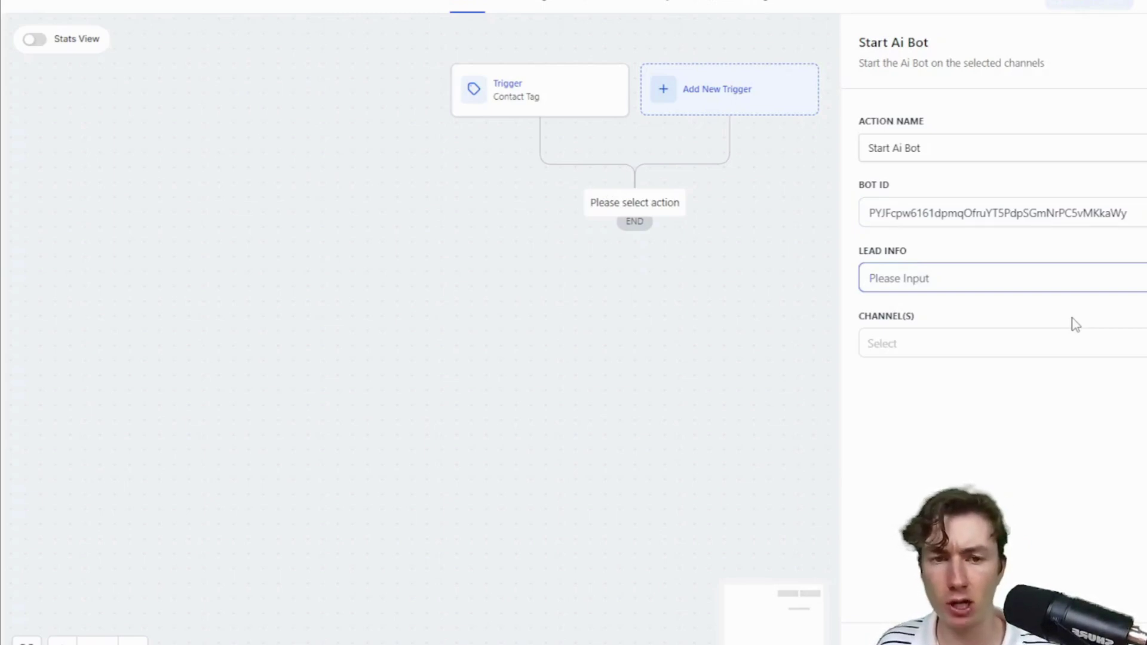
text(Leads name is)
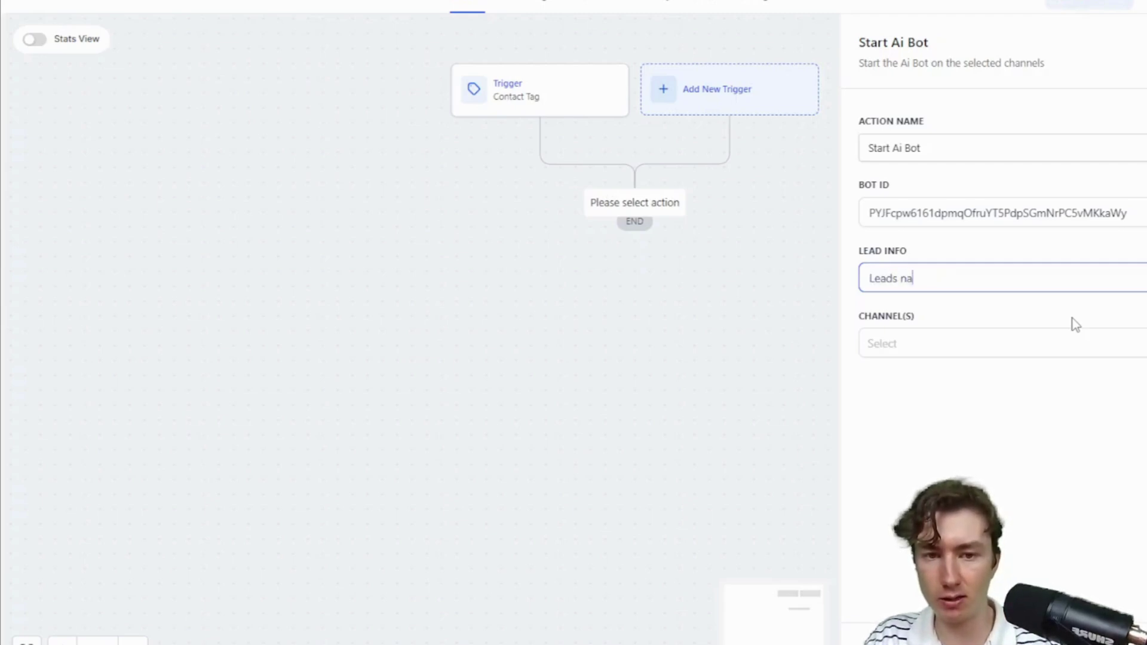
click(1143, 278)
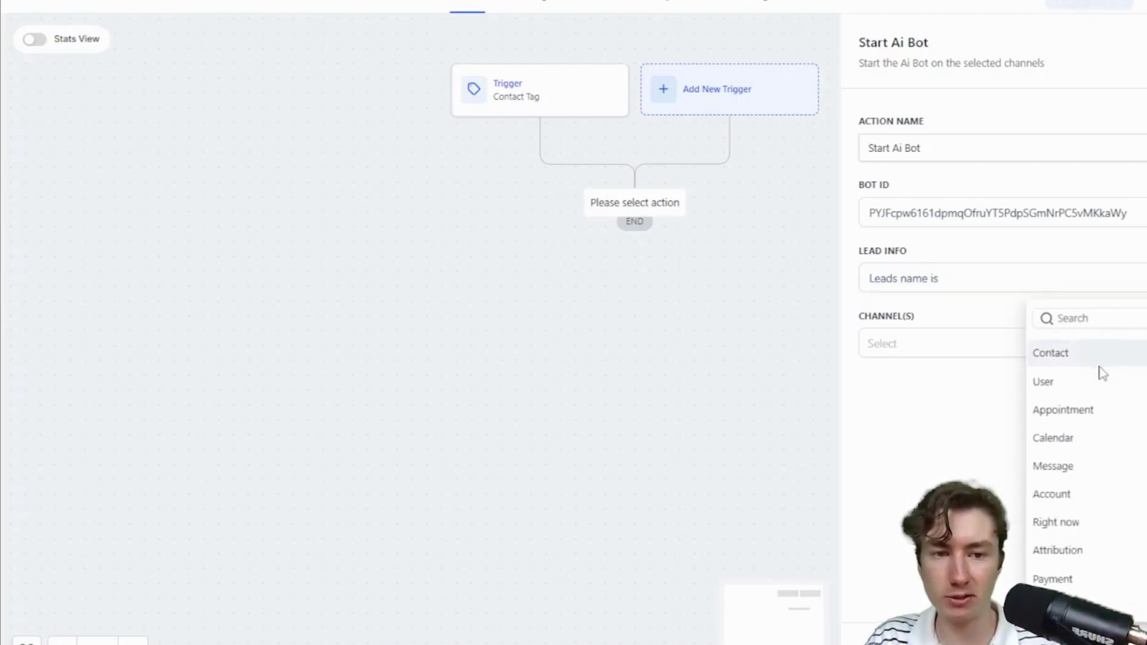
click(1051, 352)
click(1063, 404)
click(939, 340)
click(1104, 278)
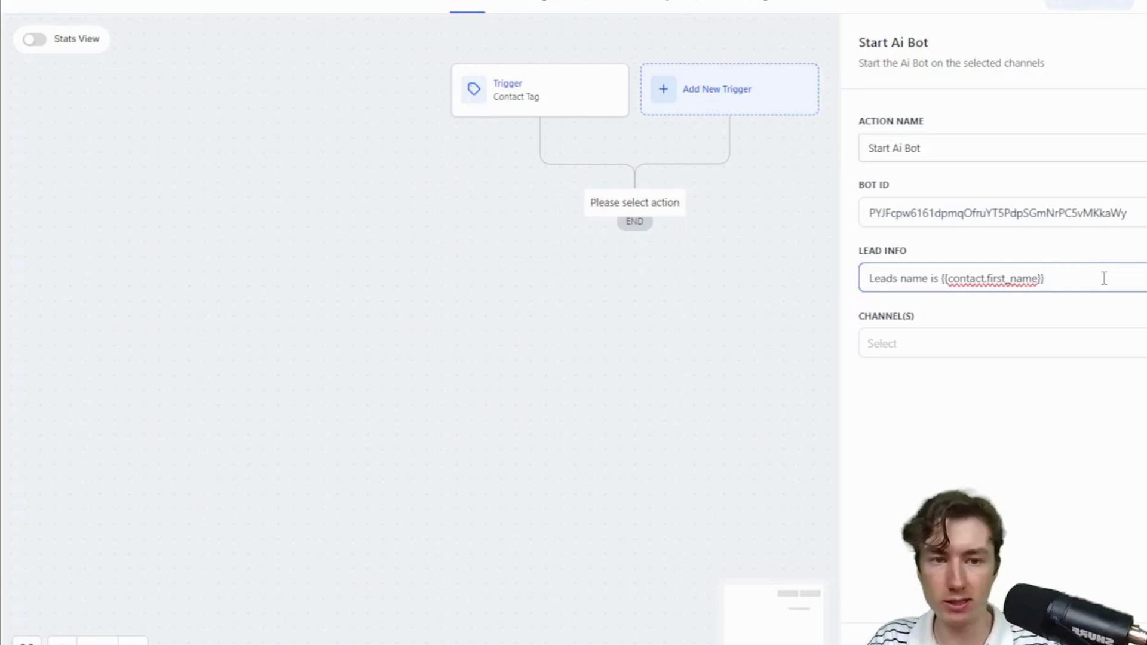
click(968, 341)
click(962, 337)
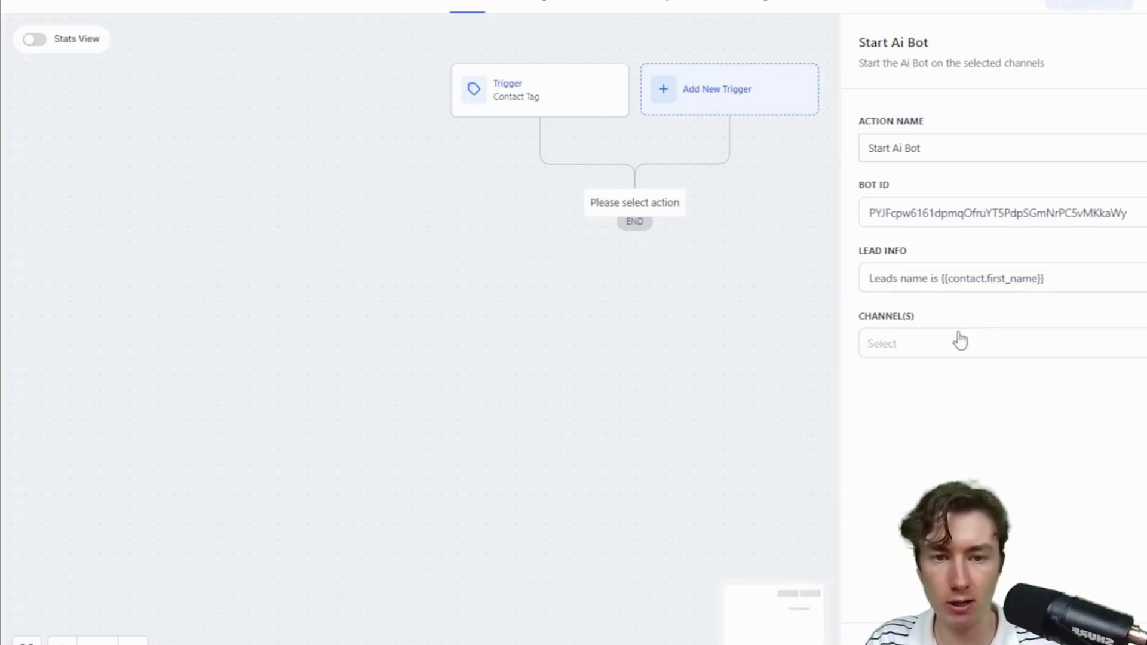
click(954, 343)
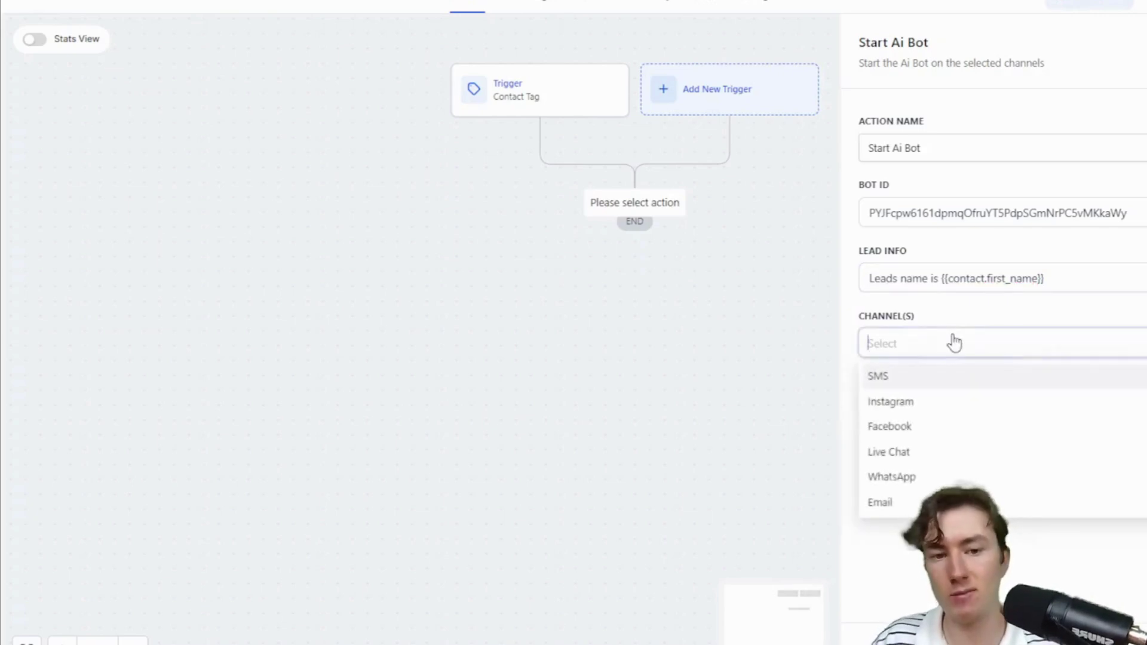
click(915, 380)
key(Escape)
click(1129, 144)
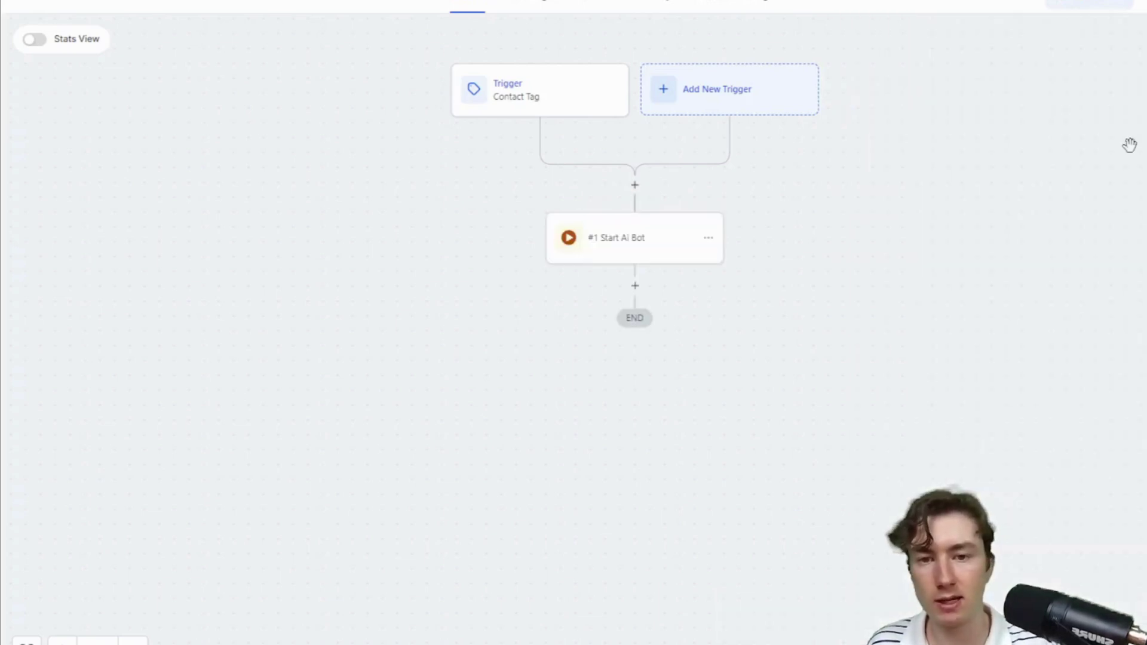
- Review the Start Ai Bot action's bot ID and lead info, then close its panel
click(645, 262)
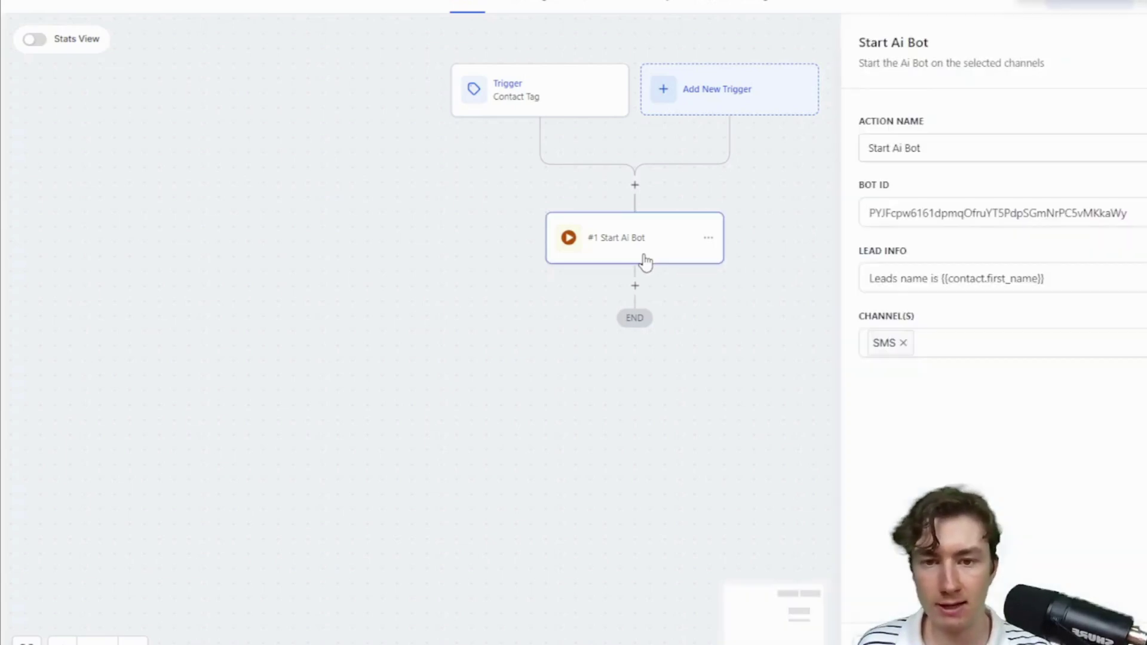
double_click(874, 221)
click(1004, 212)
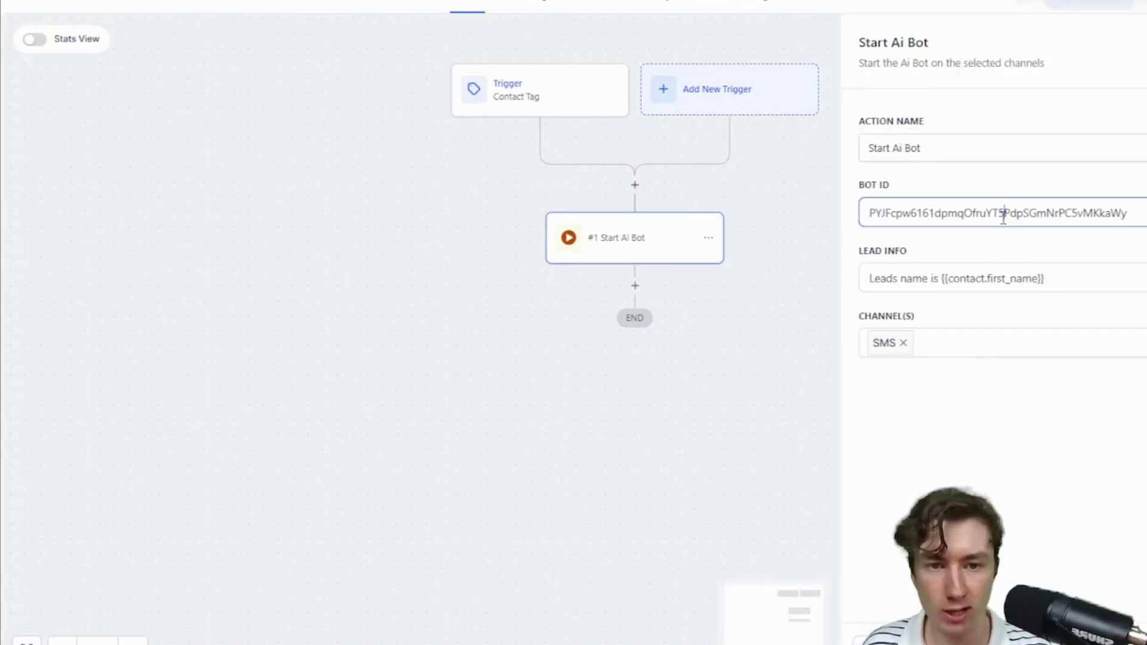
click(1086, 274)
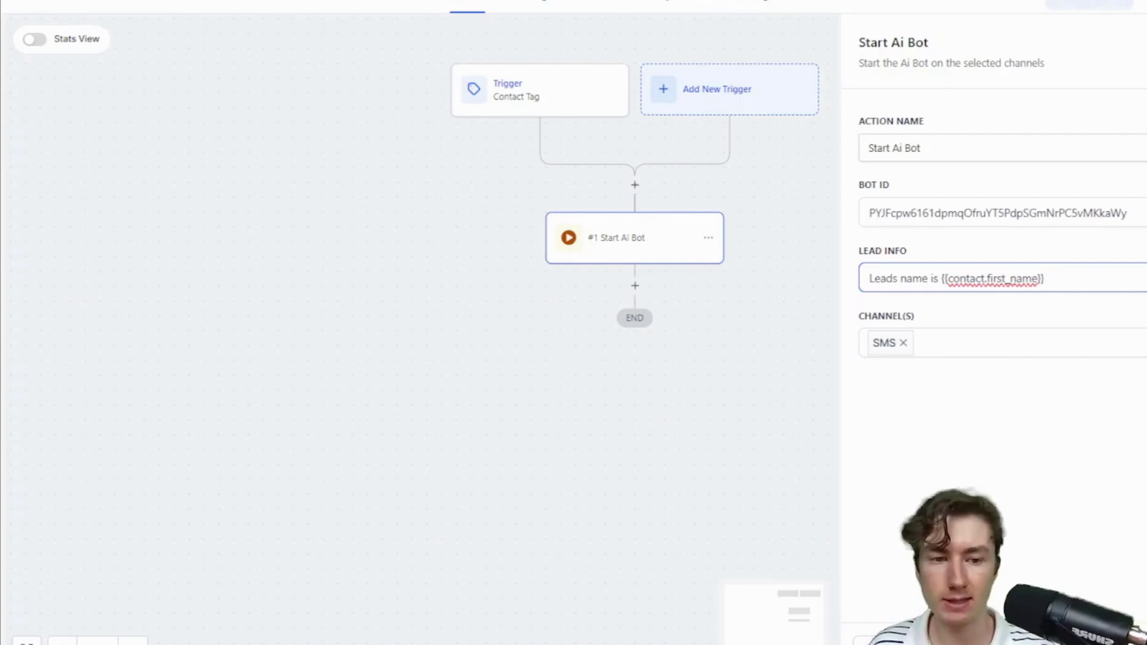
click(1093, 630)
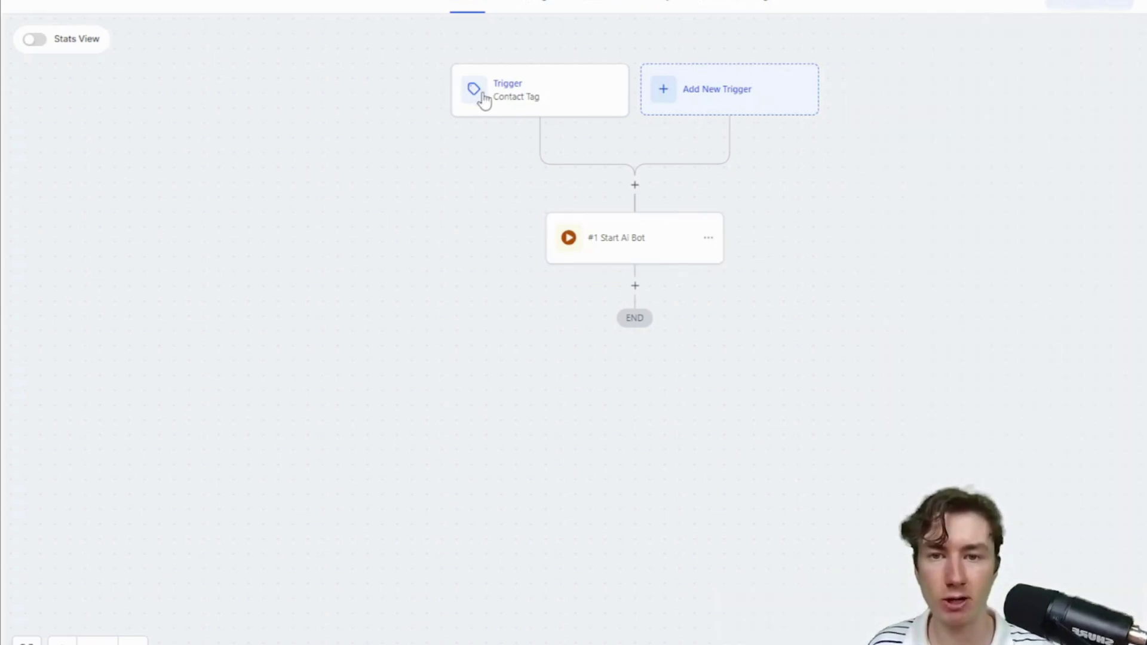
- Check the Contact Tag trigger and switch on Allow re-entry in the workflow settings
click(484, 100)
click(489, 251)
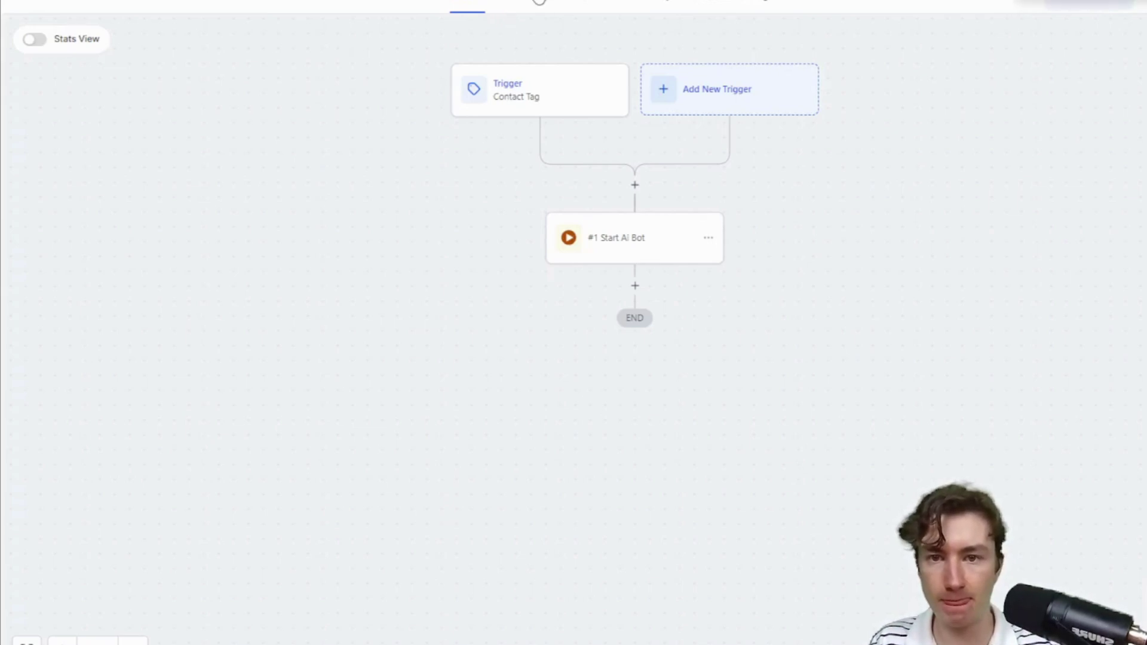
click(538, 3)
click(181, 180)
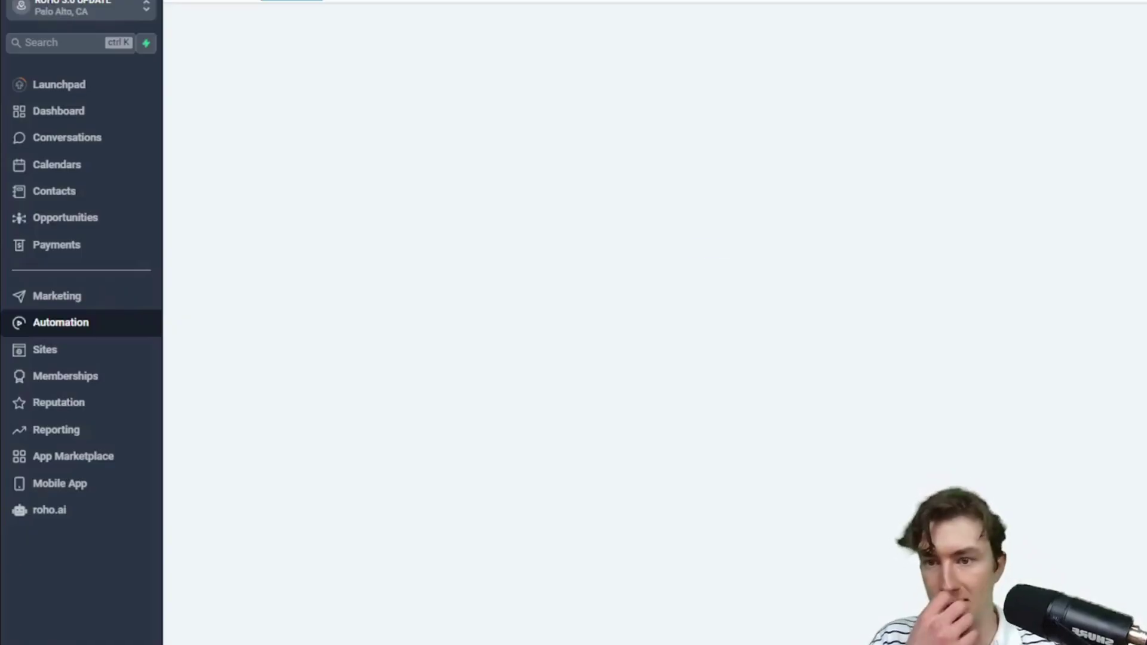
- Create a new test contact with a first name, last initial and phone number
click(47, 193)
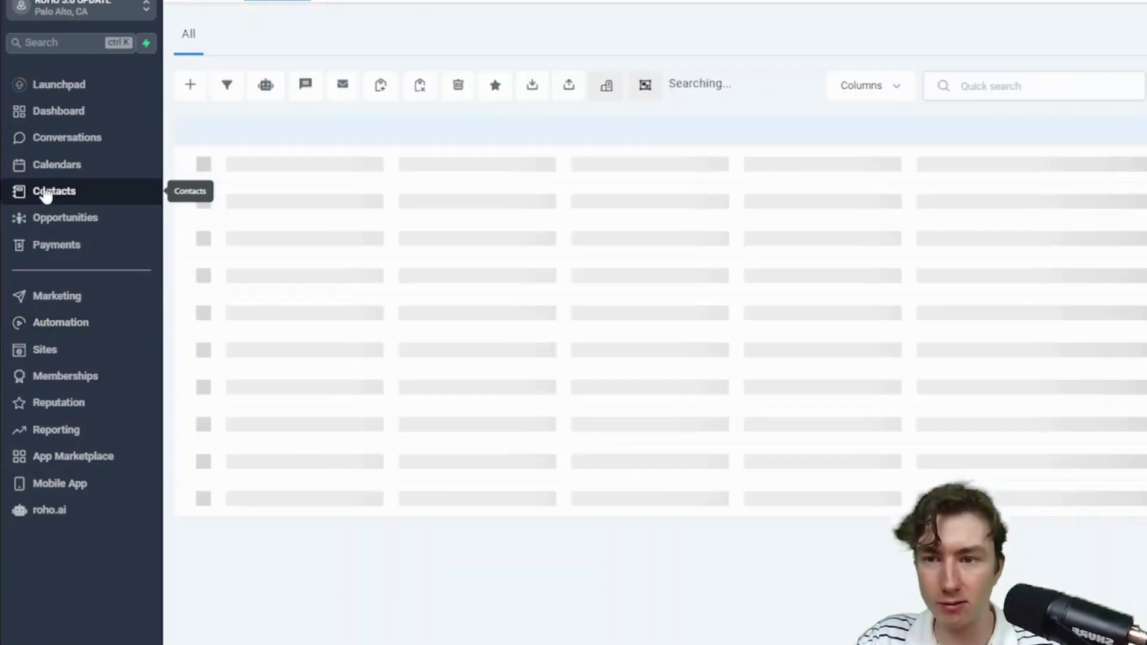
click(190, 85)
click(499, 213)
text(Charles)
key(Tab)
text(T)
key(Tab)
key(Tab)
key(Tab)
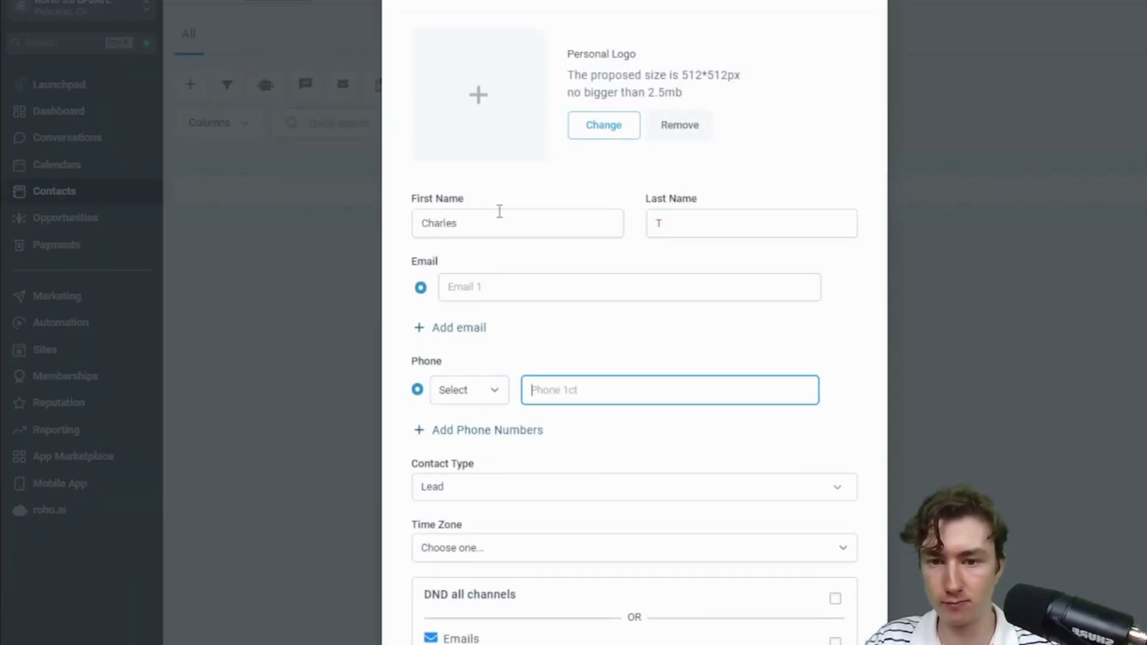
scroll(777, 499, down, 3)
click(823, 616)
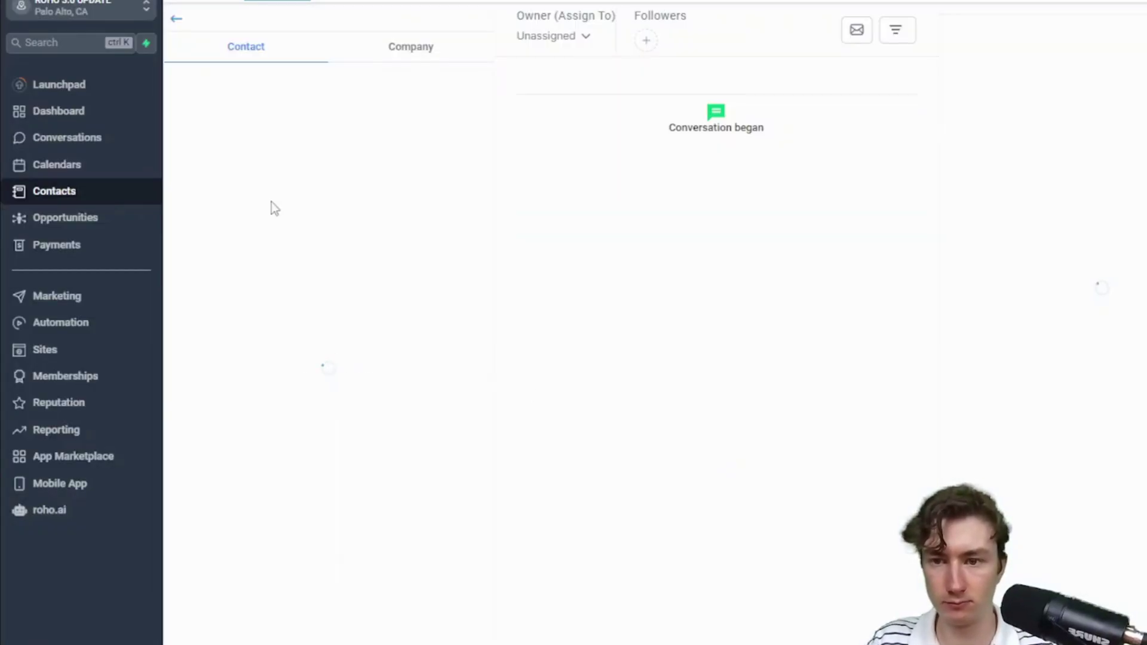
- Tag the contact start_archersdetailing and confirm the workflow appears among its active automations
scroll(289, 281, down, 10)
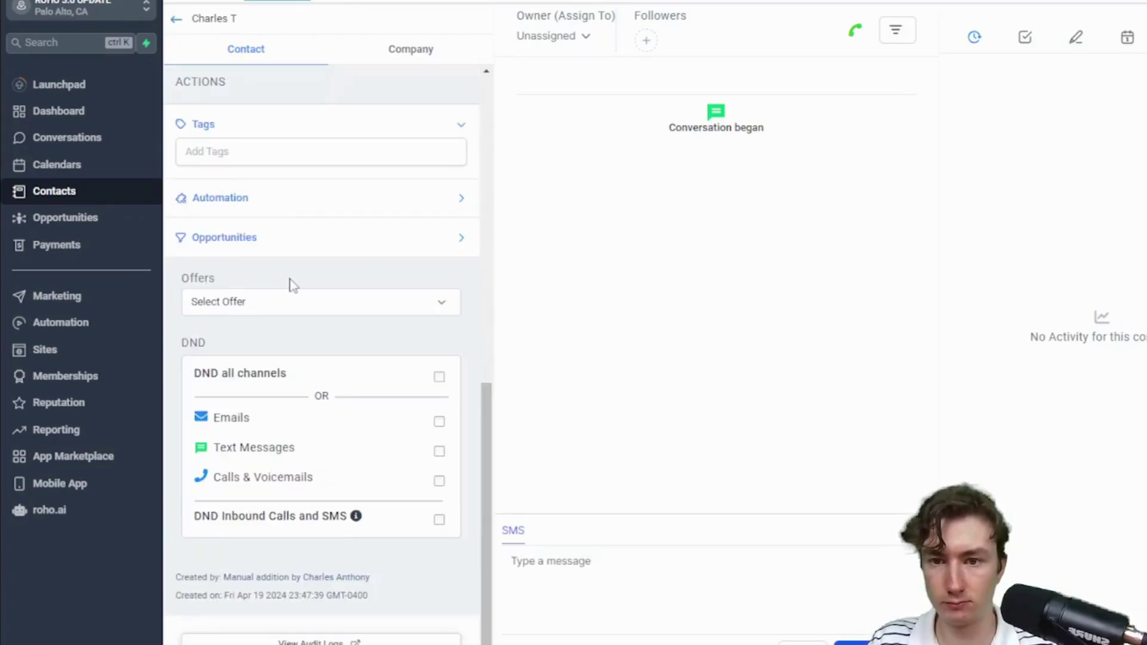
scroll(290, 281, up, 2)
scroll(292, 283, down, 2)
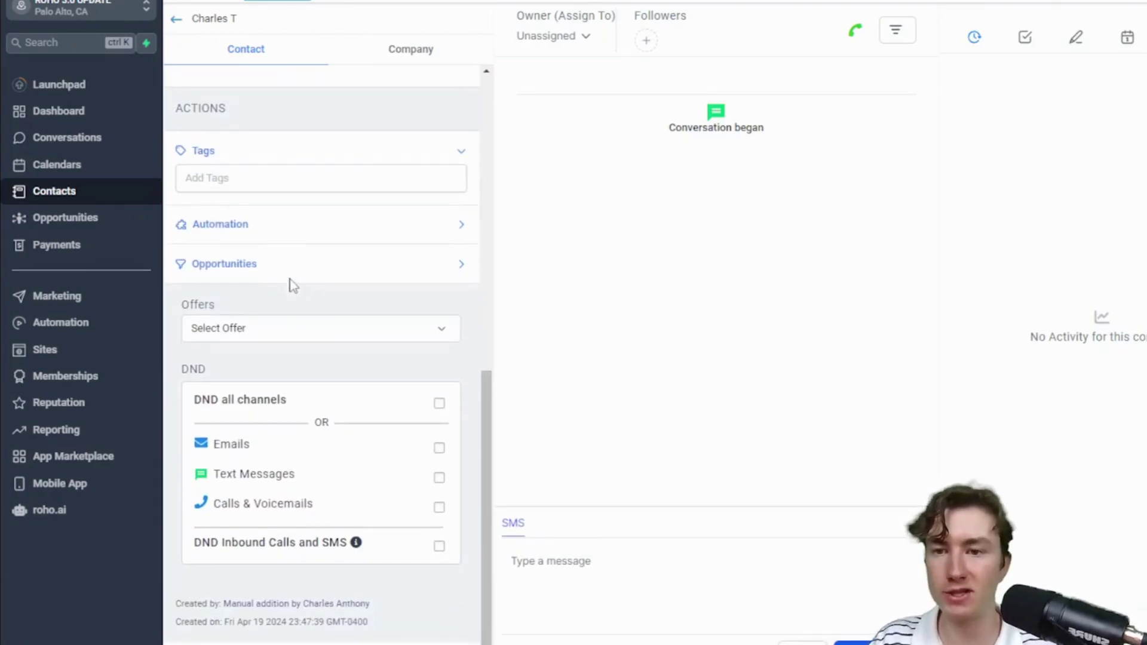
click(241, 182)
text(start_archer)
click(251, 210)
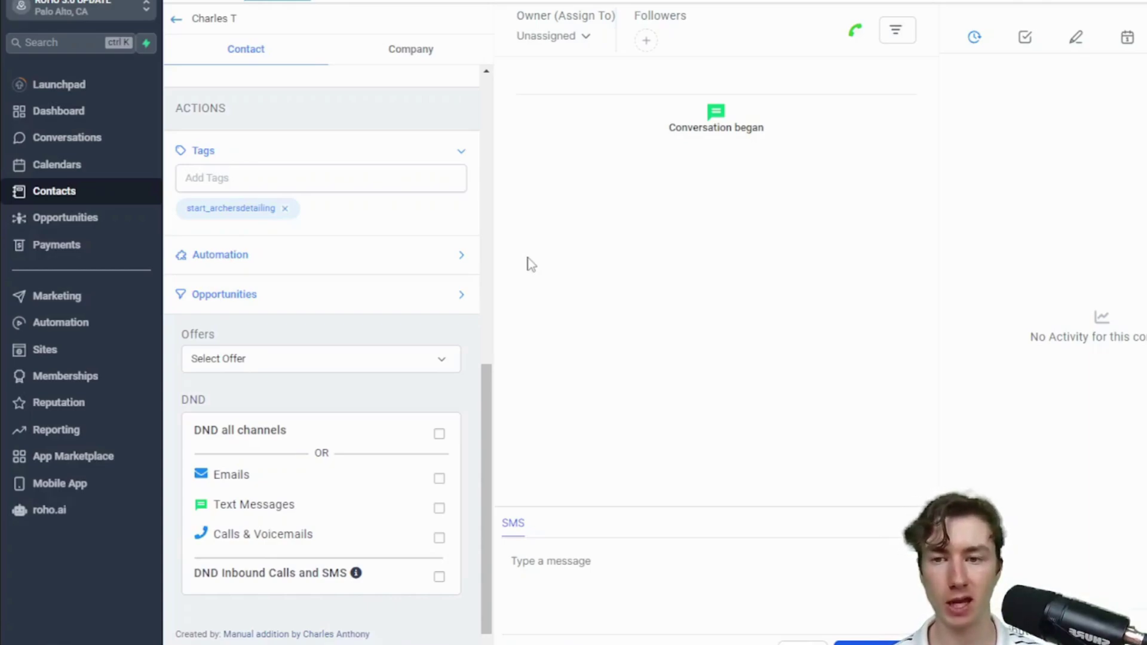
click(463, 257)
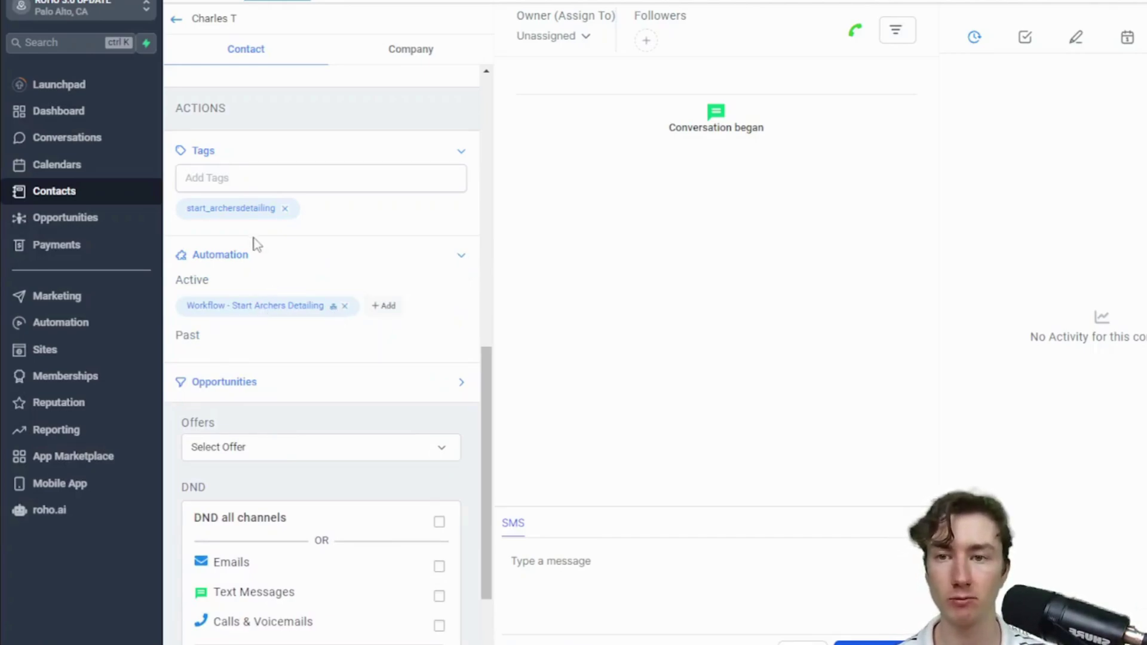
scroll(254, 243, down, 1)
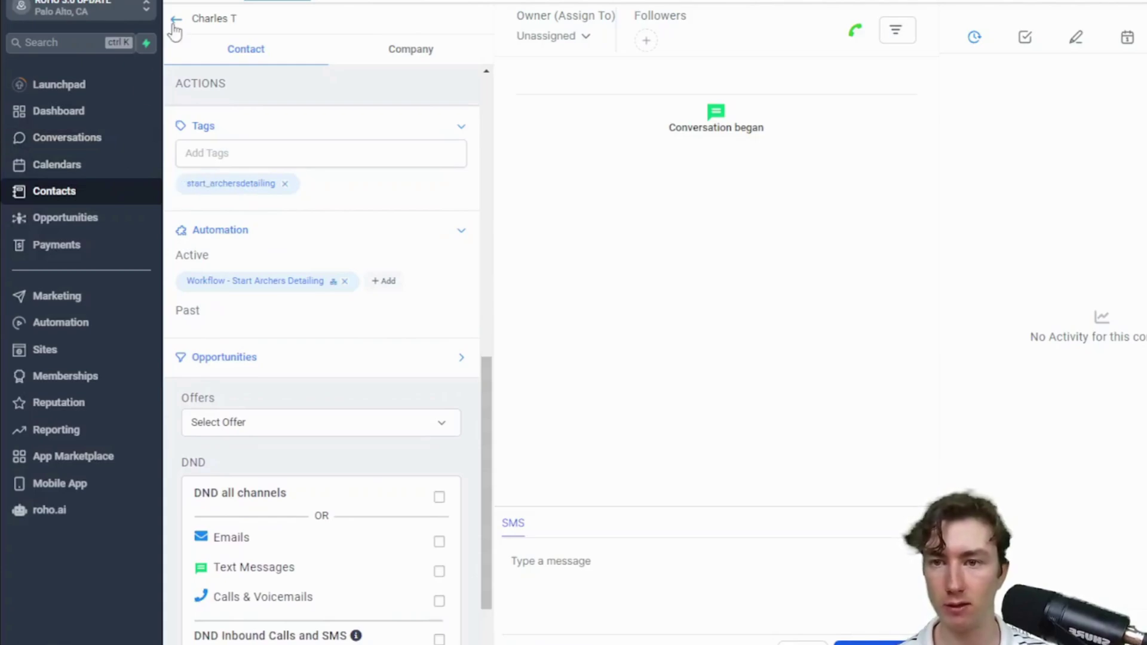
click(175, 22)
click(278, 197)
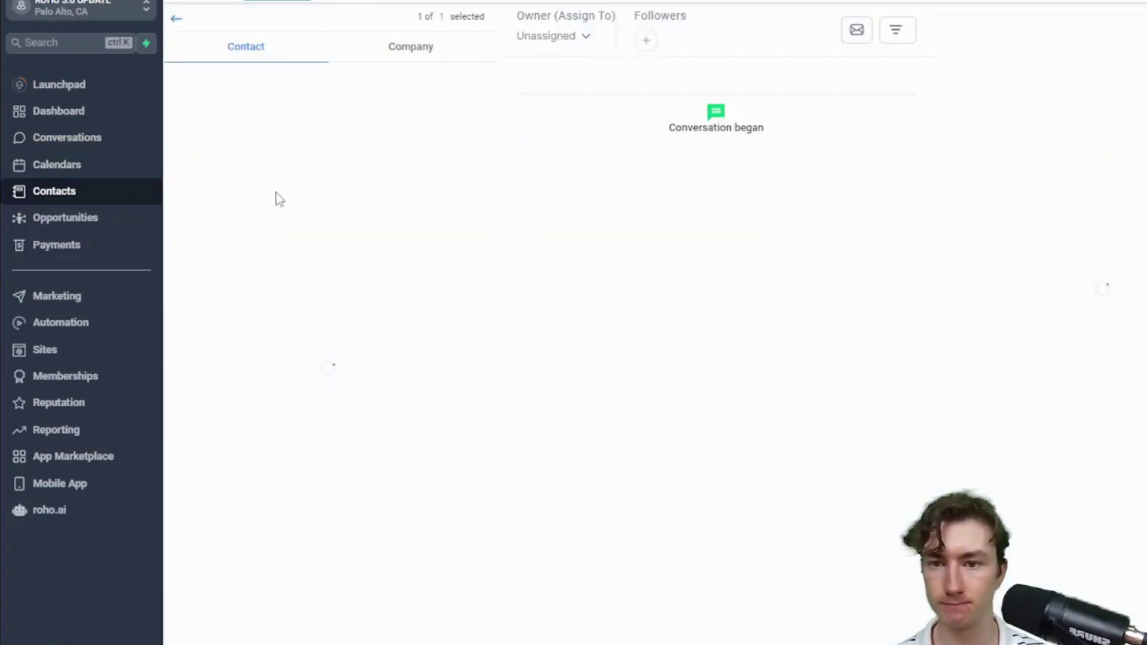
scroll(276, 195, down, 8)
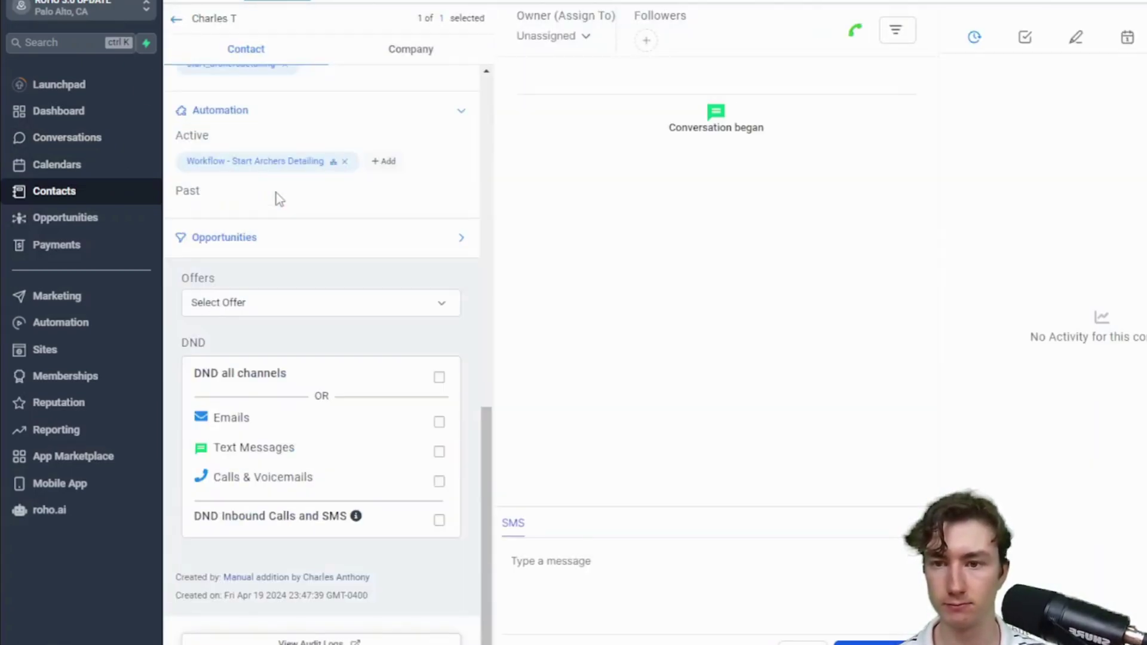
scroll(333, 150, up, 2)
click(462, 107)
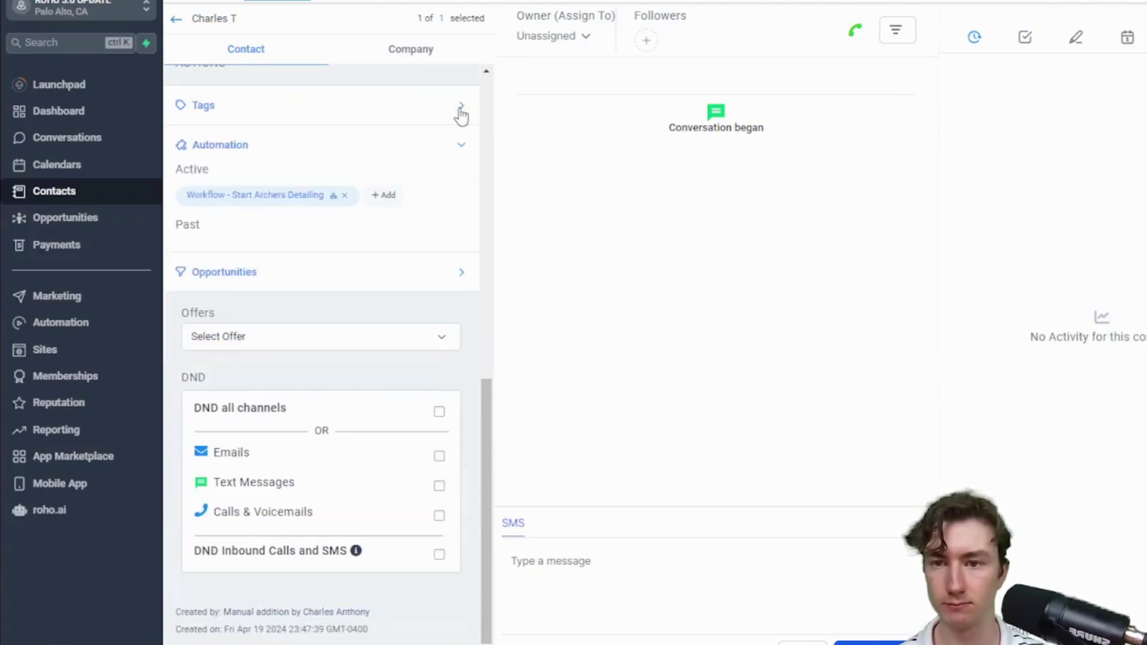
- Refresh Tags and verify the greeting SMS uses the contact's first name and aibotactive was added
click(461, 109)
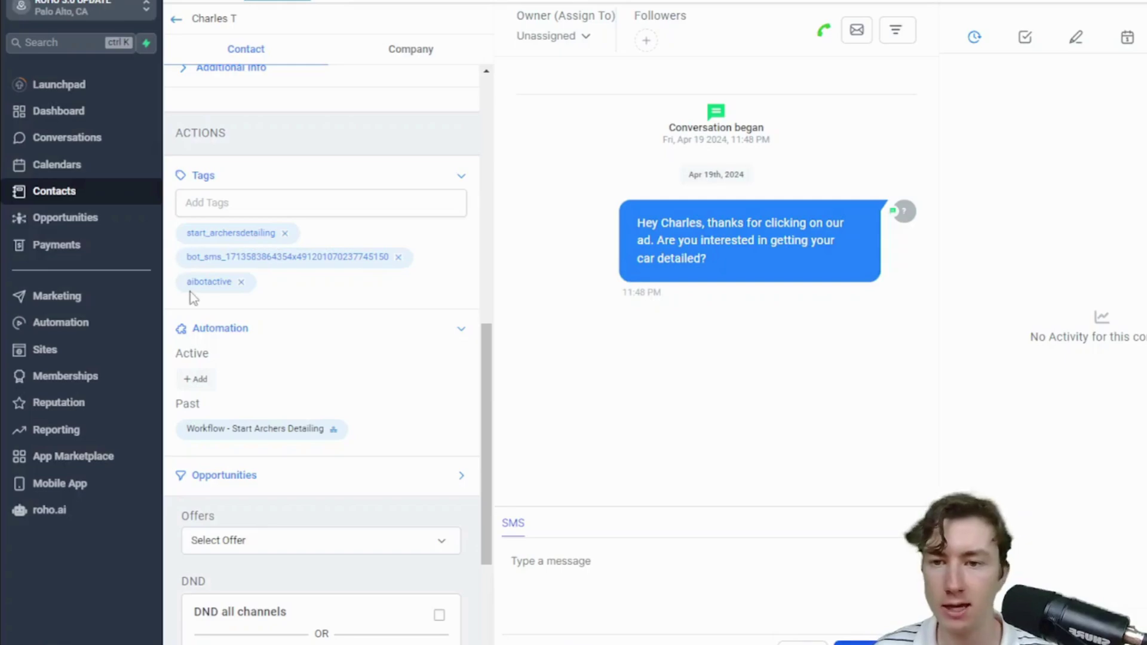
drag(630, 228, 707, 256)
click(707, 256)
double_click(688, 223)
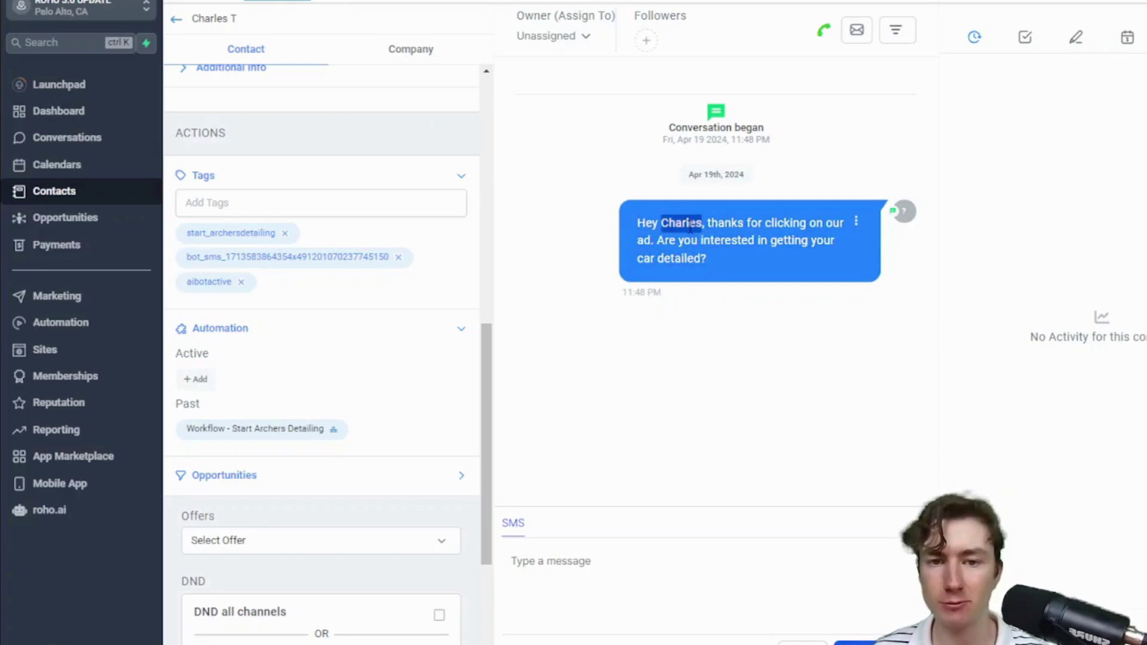
click(741, 264)
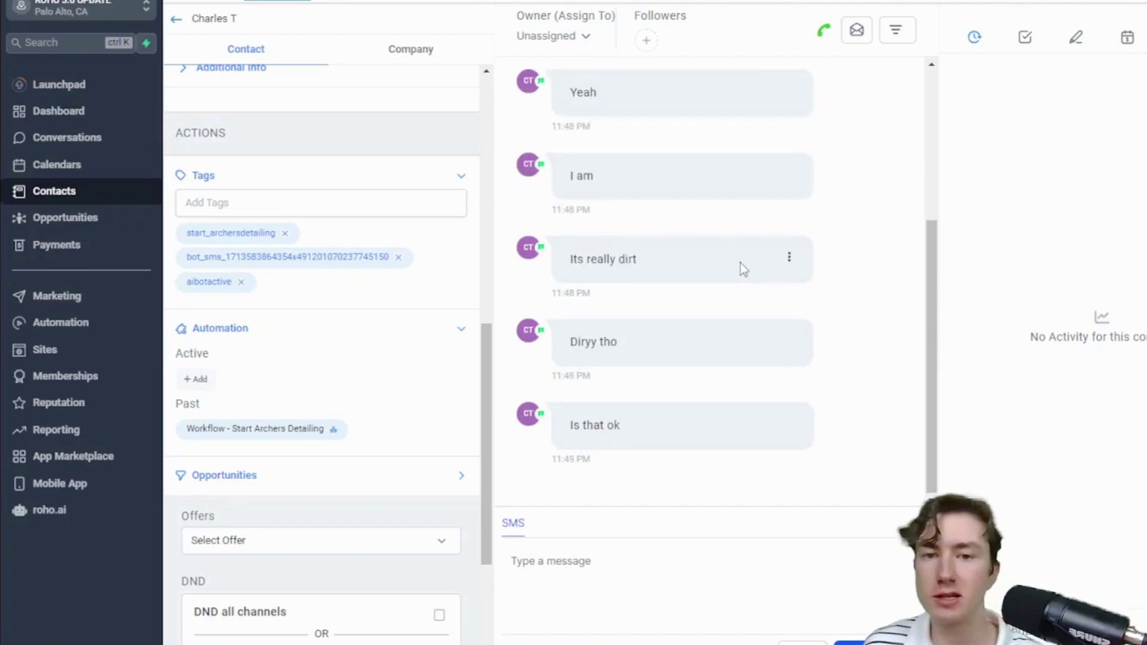
scroll(607, 402, down, 1)
scroll(612, 421, up, 2)
scroll(612, 424, up, 3)
scroll(611, 425, down, 2)
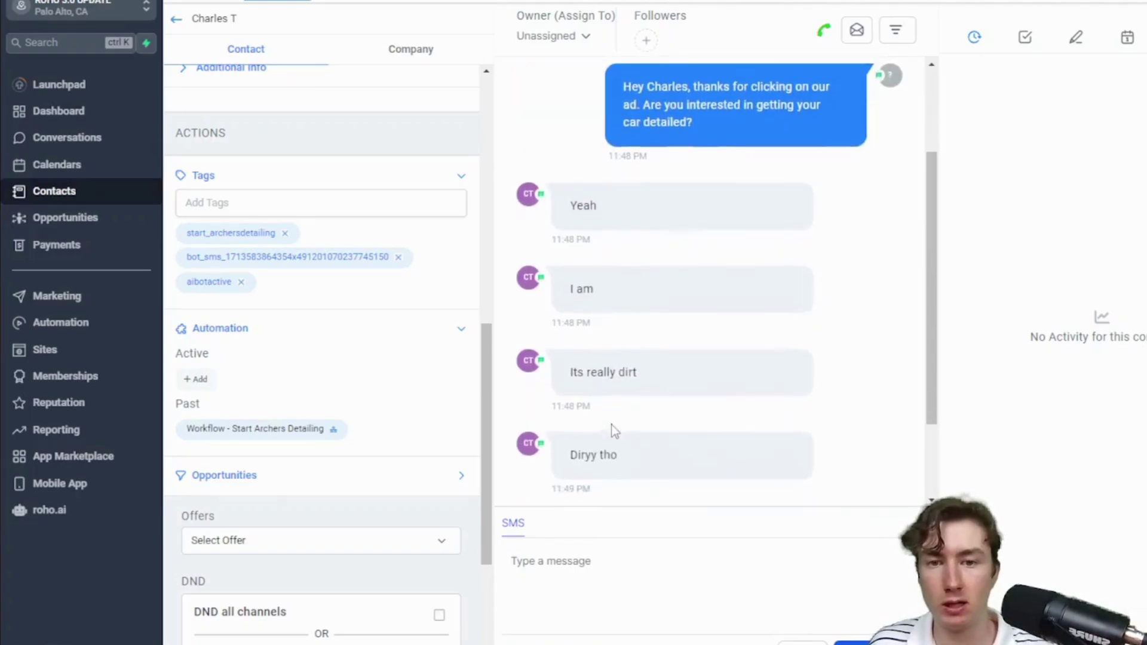
scroll(611, 425, up, 2)
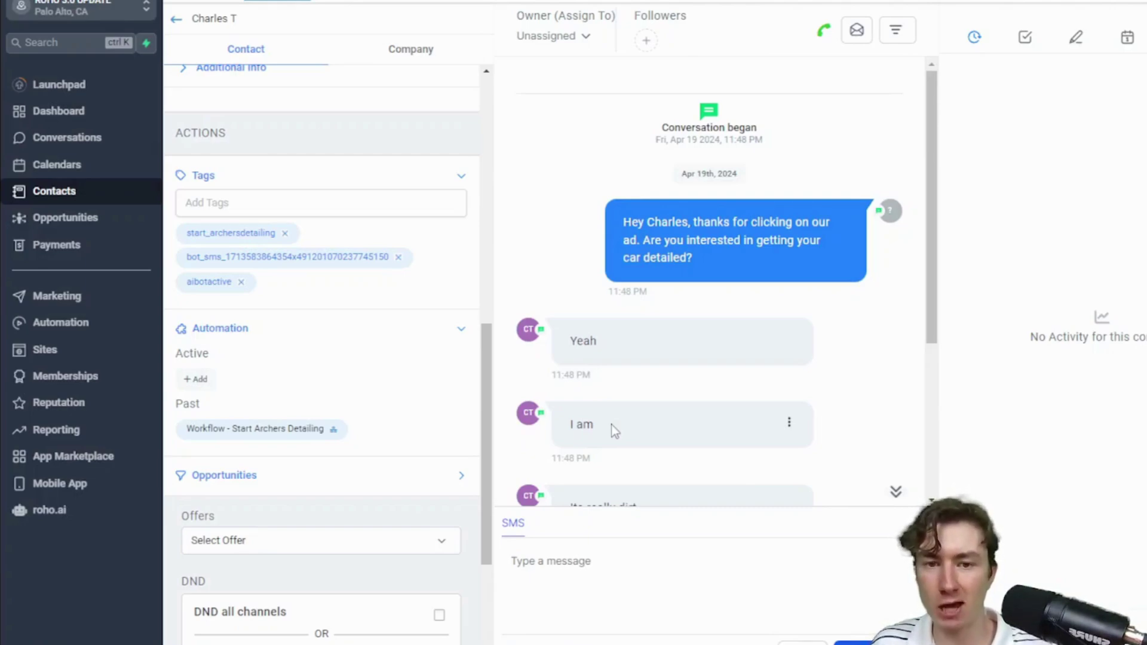
scroll(612, 425, down, 4)
scroll(619, 360, up, 2)
scroll(619, 360, down, 2)
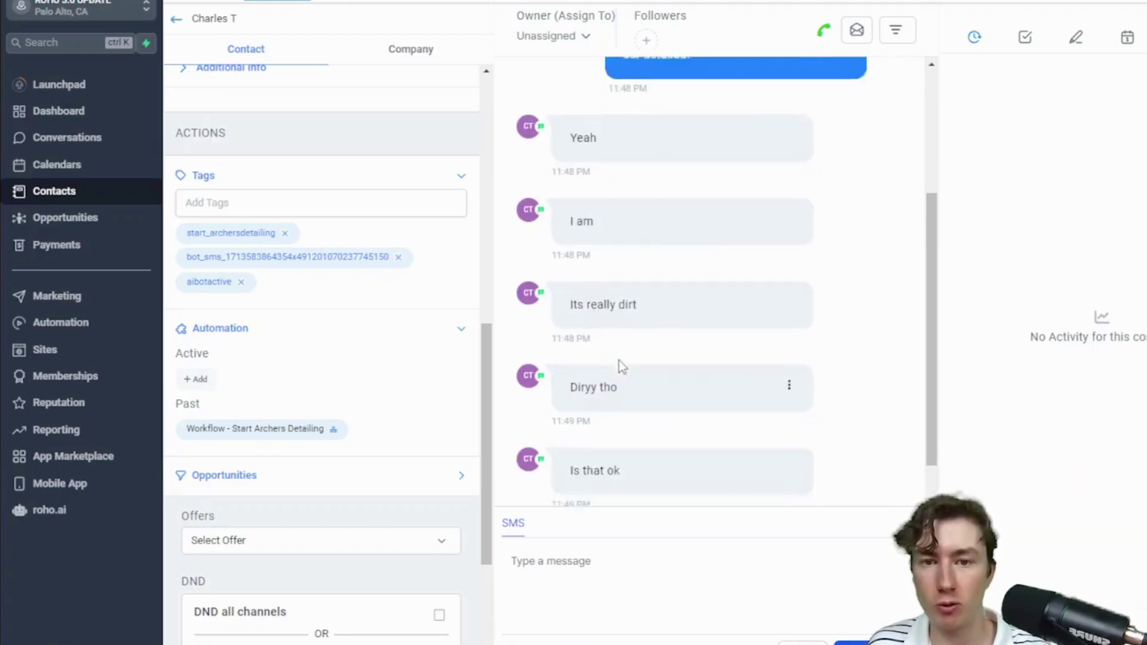
scroll(662, 292, up, 2)
- Follow the bot's ongoing SMS replies with the lead, then go to the Conversations inbox
scroll(622, 192, down, 2)
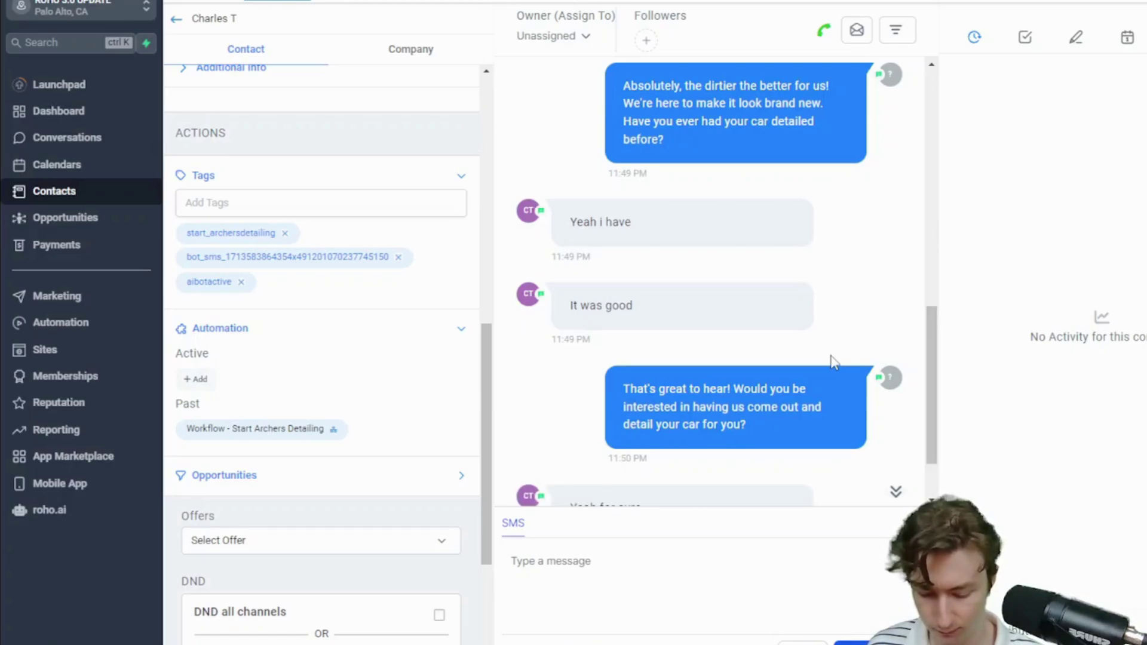
click(125, 136)
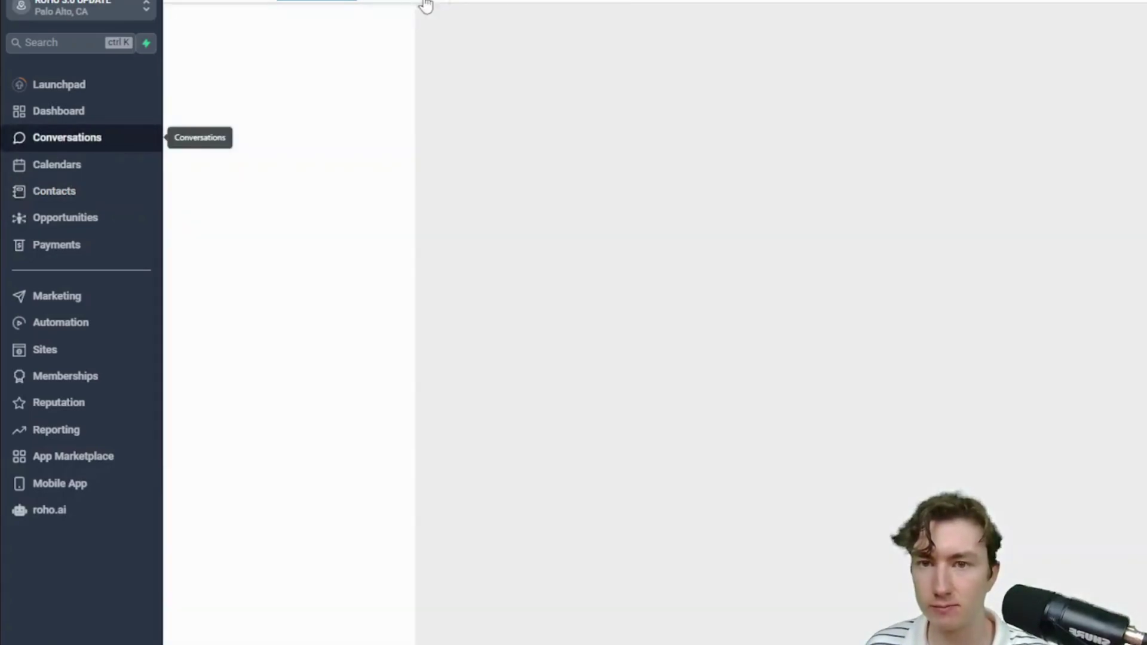
- Show all conversations to reach the test lead's thread with the bot's Monday, April 22nd times
click(396, 19)
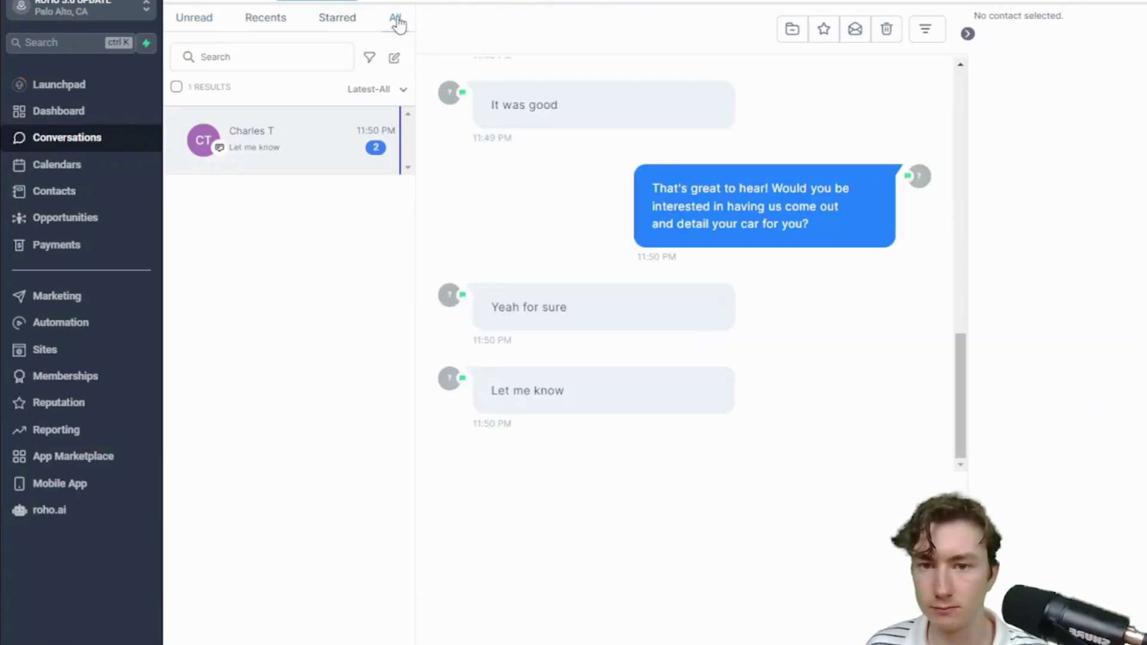
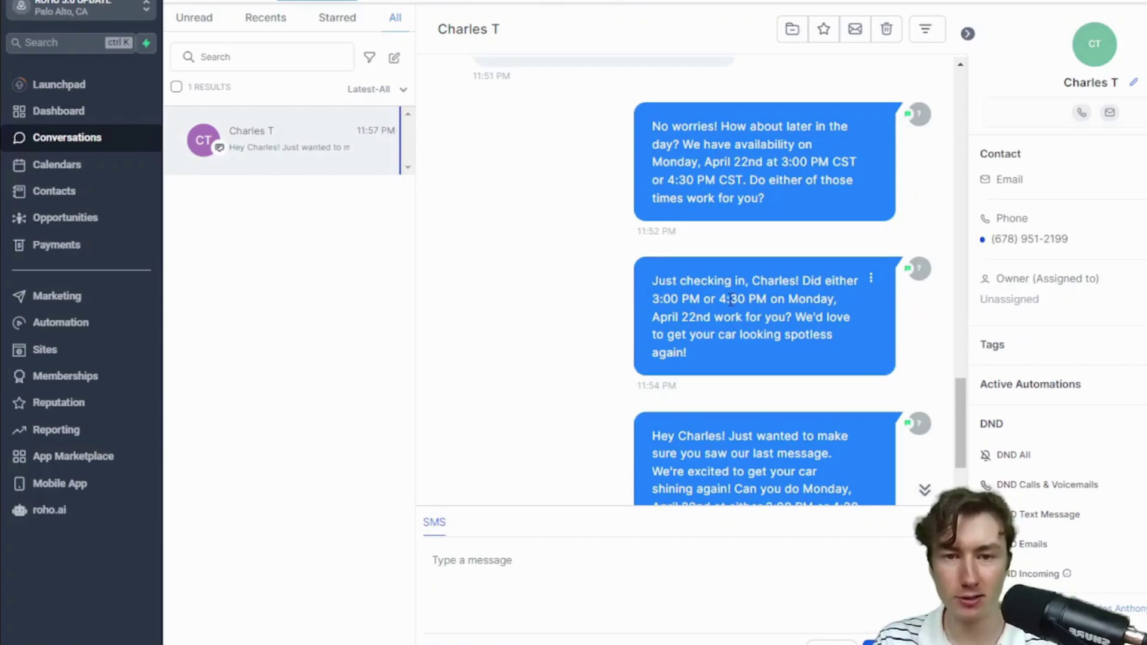
- Review the lead's 'Ok 430 works' reply, the Apr 22, 2024 4:30 PM appointment card and bot confirmation
drag(640, 279, 699, 358)
click(698, 355)
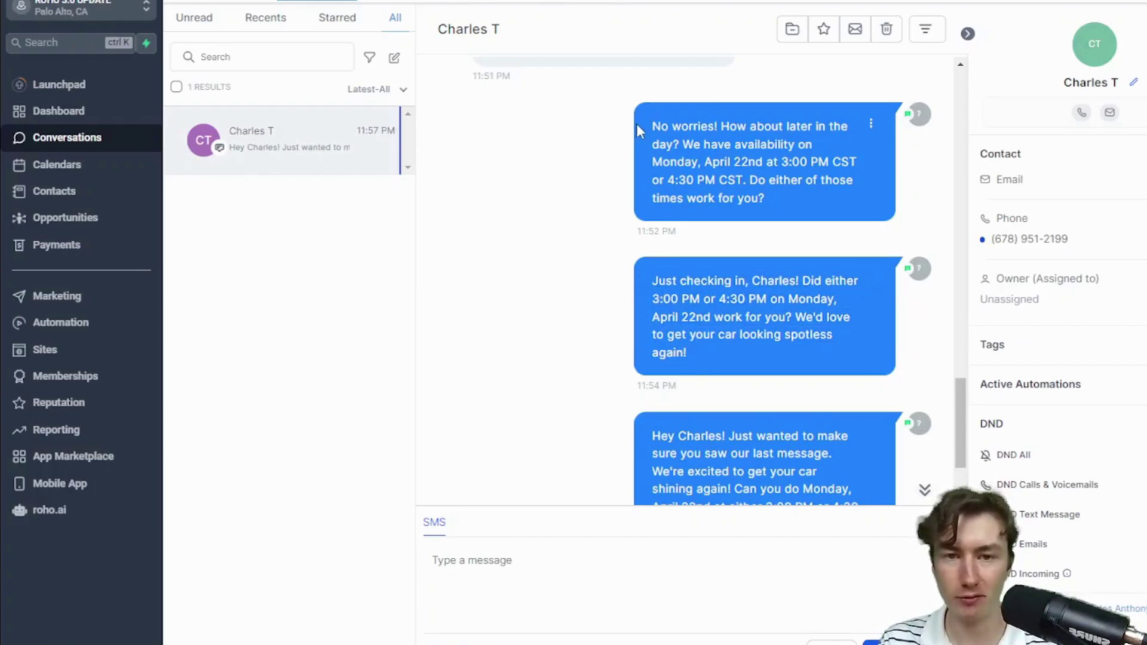
scroll(816, 275, down, 2)
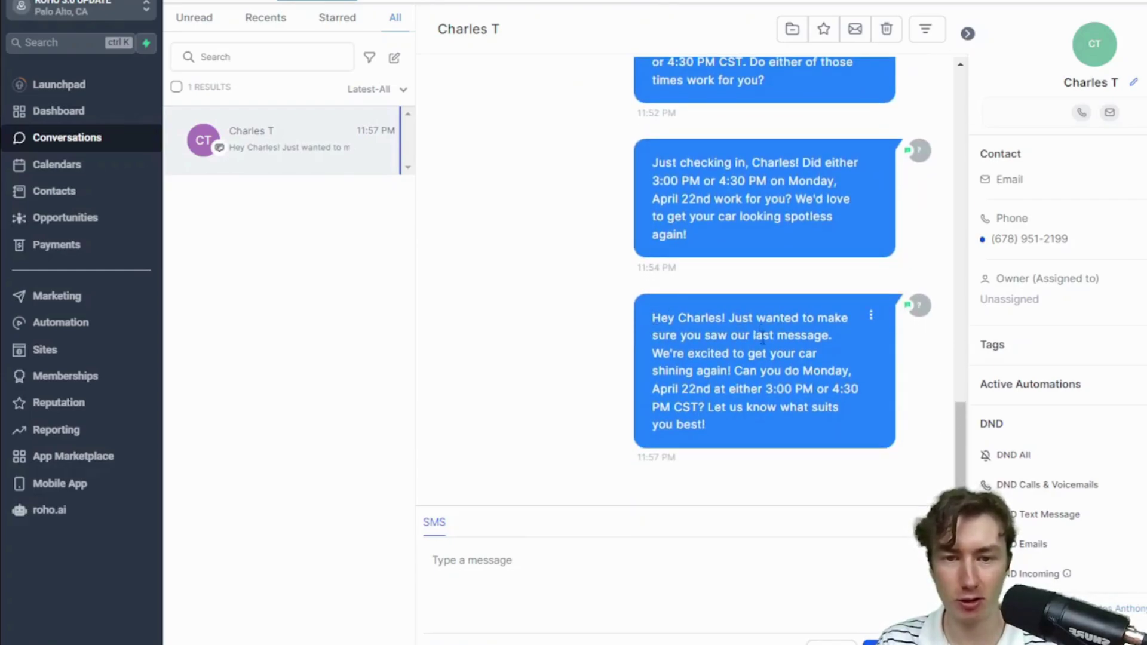
scroll(694, 373, up, 1)
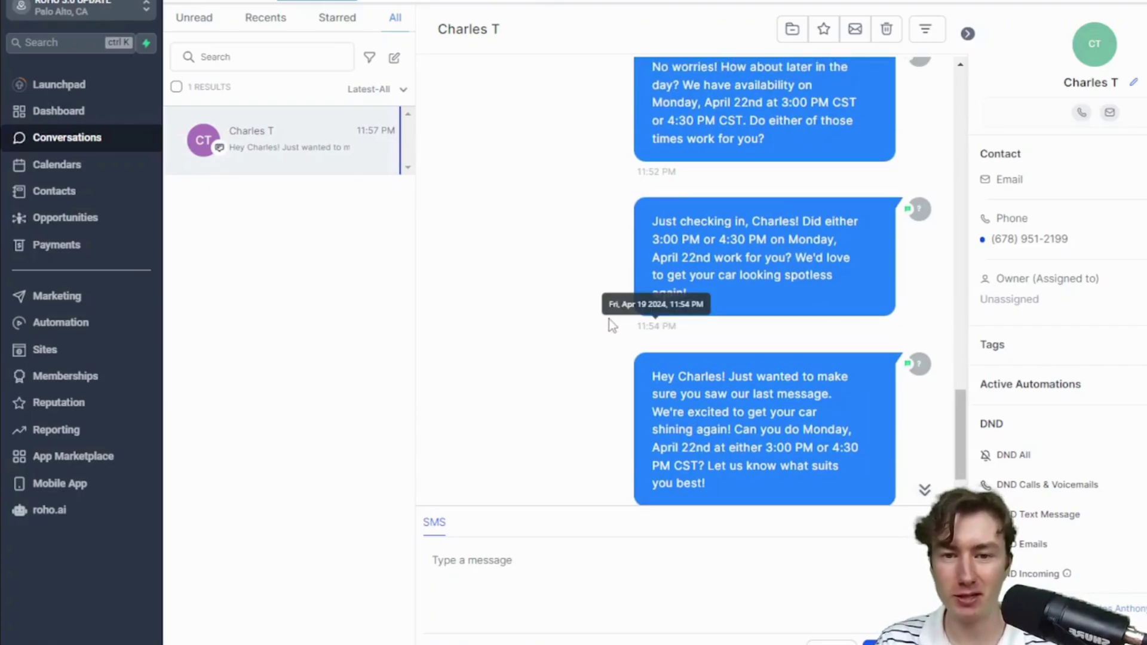
scroll(790, 298, down, 1)
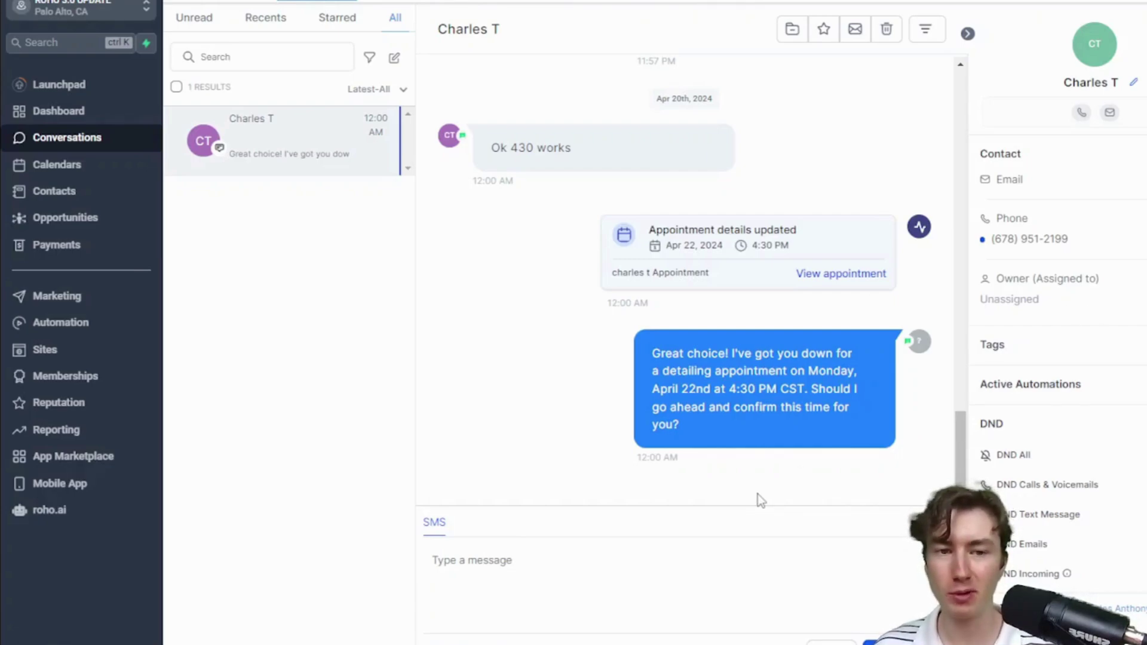
- Expand the contact's tags to show previous-detailing and aibooked, then go to Automation
scroll(862, 466, up, 3)
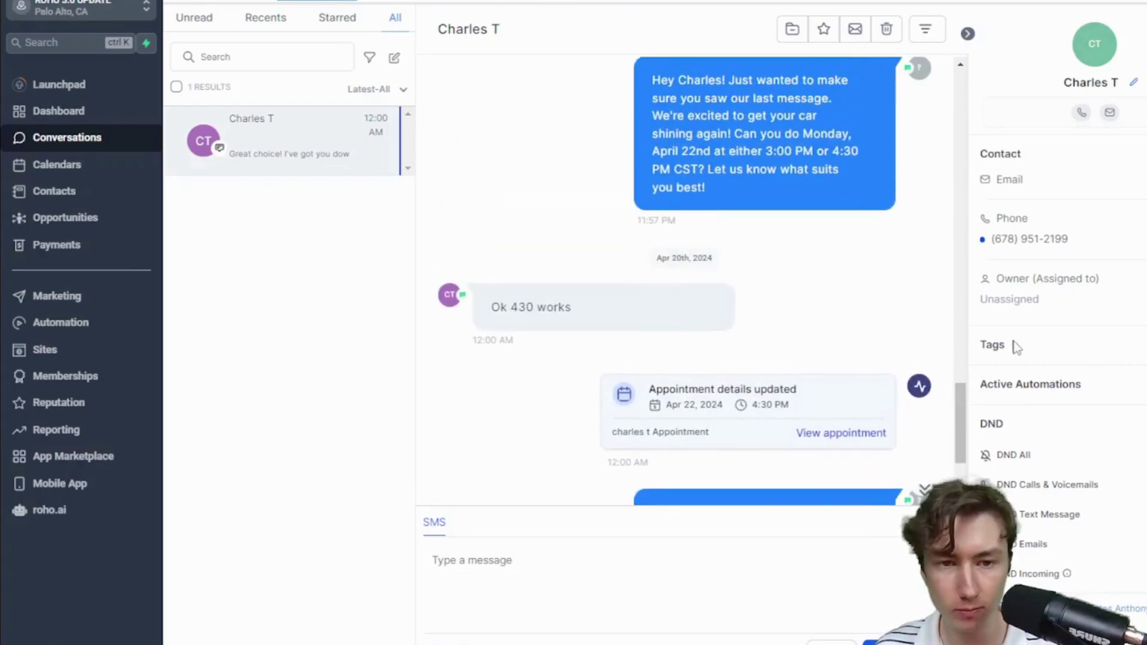
scroll(896, 366, up, 3)
scroll(897, 366, down, 5)
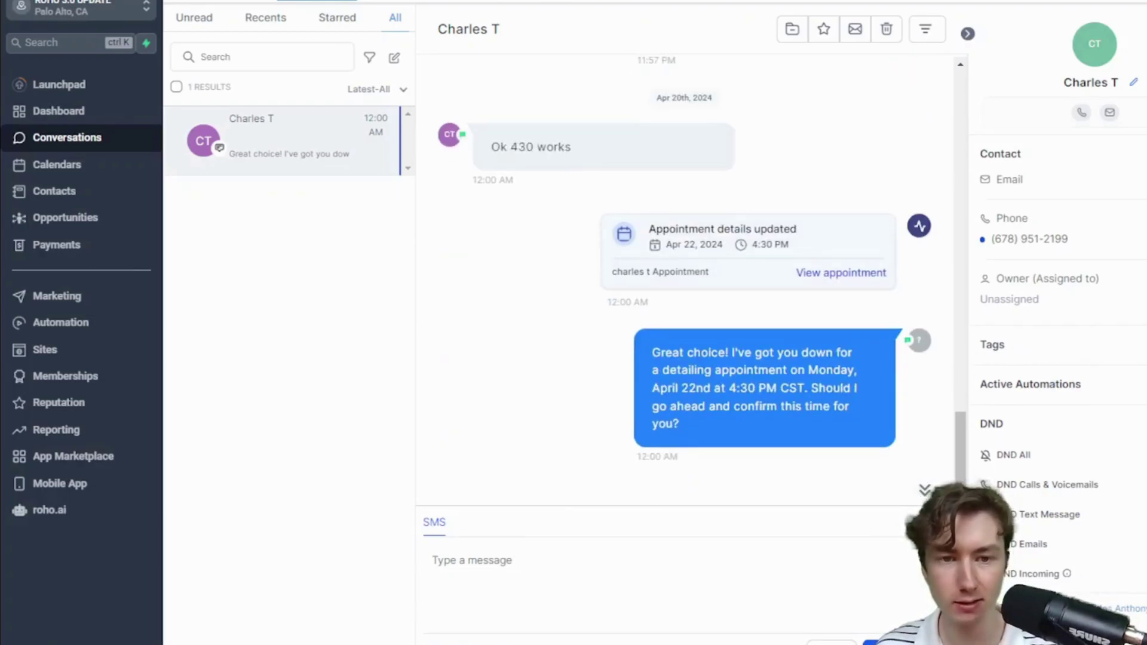
click(993, 345)
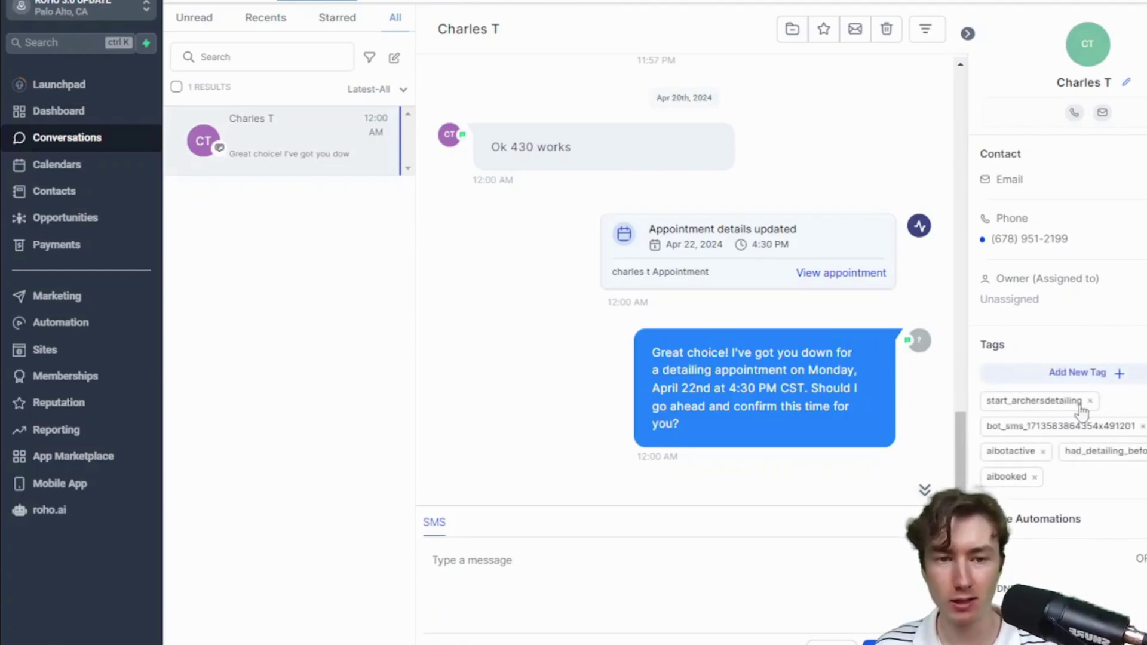
double_click(1093, 454)
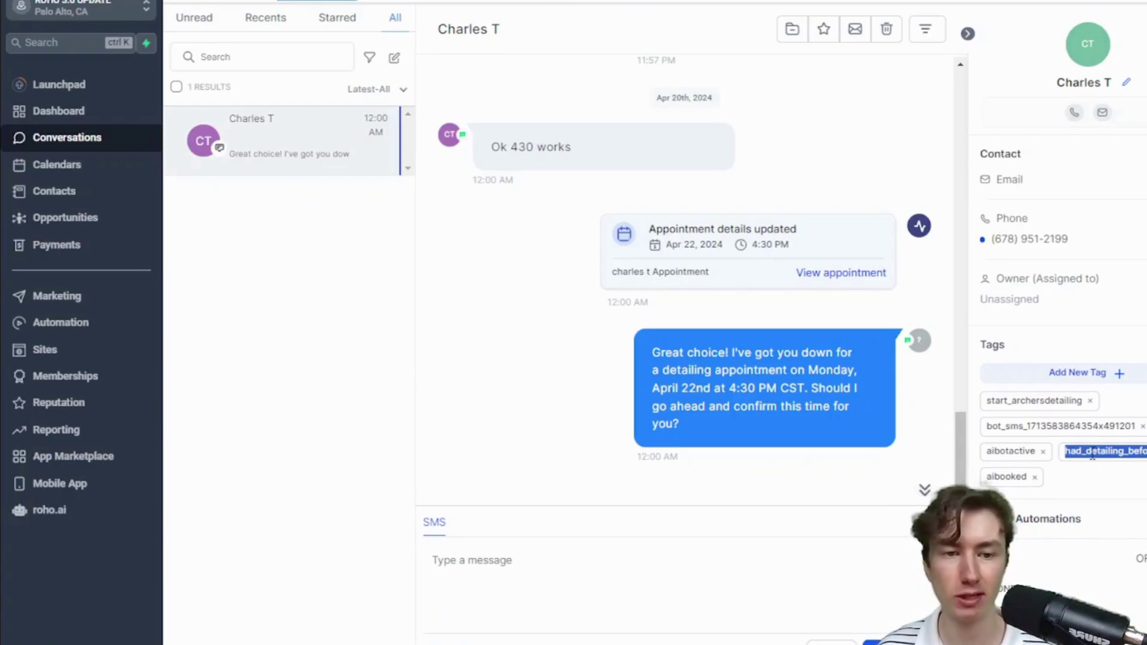
double_click(994, 476)
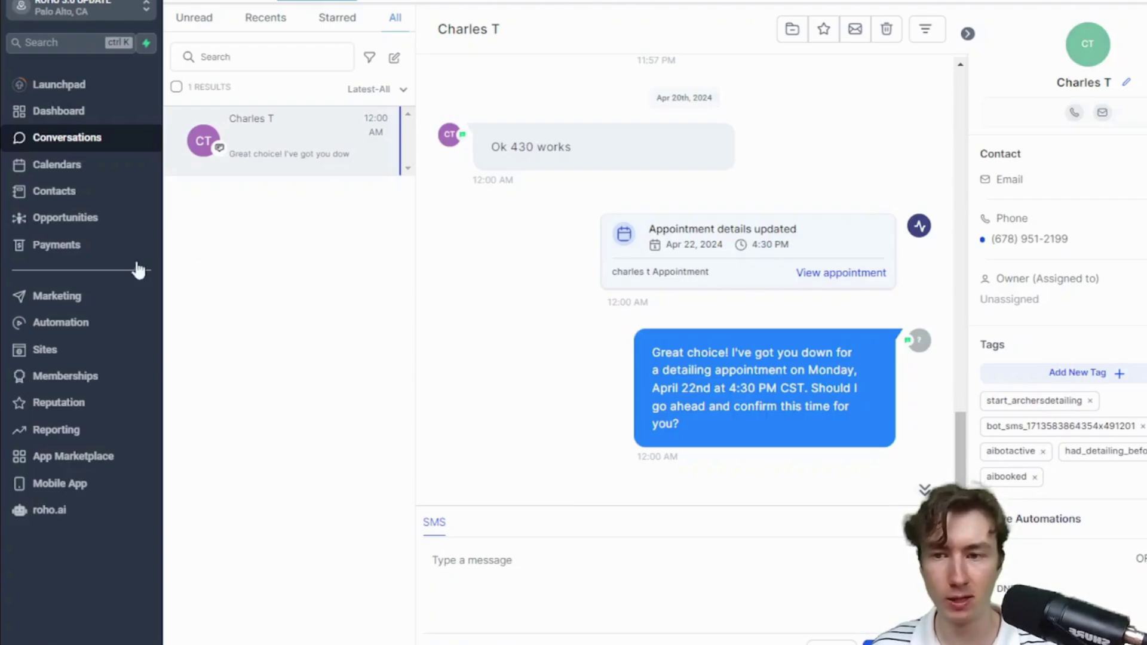
click(90, 328)
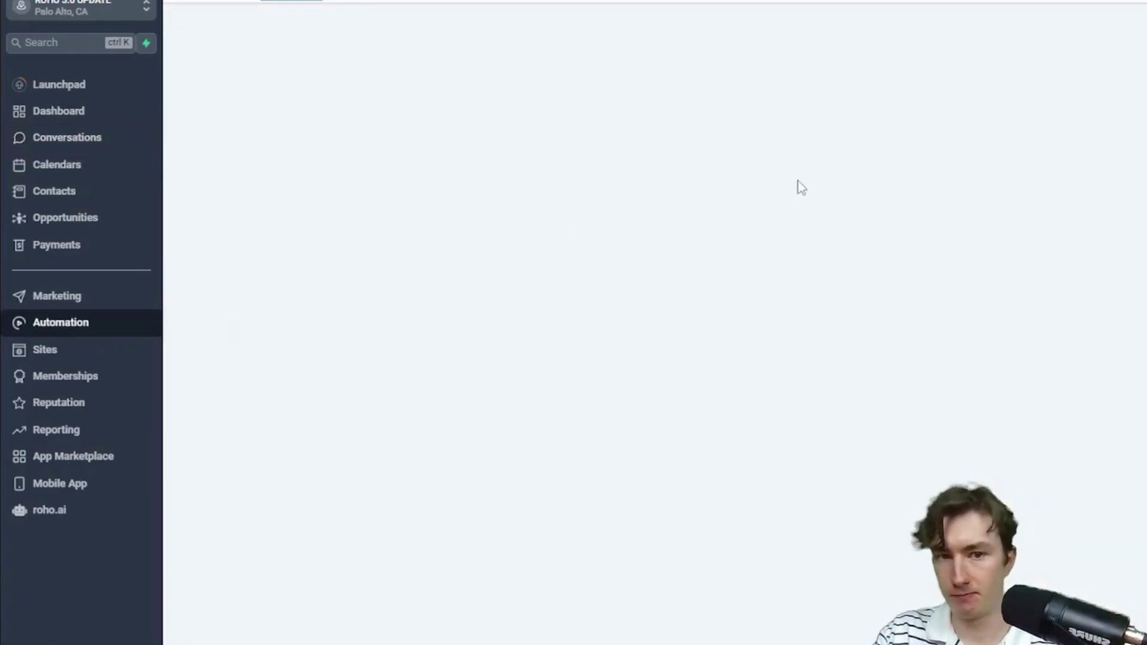
- Start a new workflow from scratch with a Contact Tag trigger filtered on tag added aibooked
click(1134, 45)
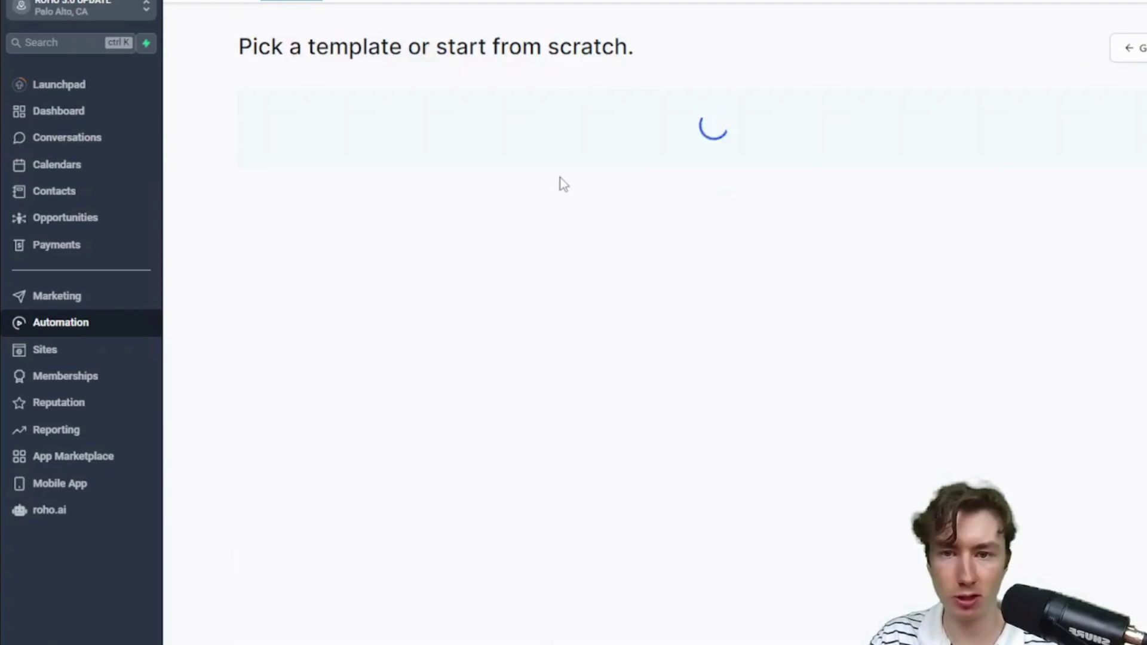
click(478, 261)
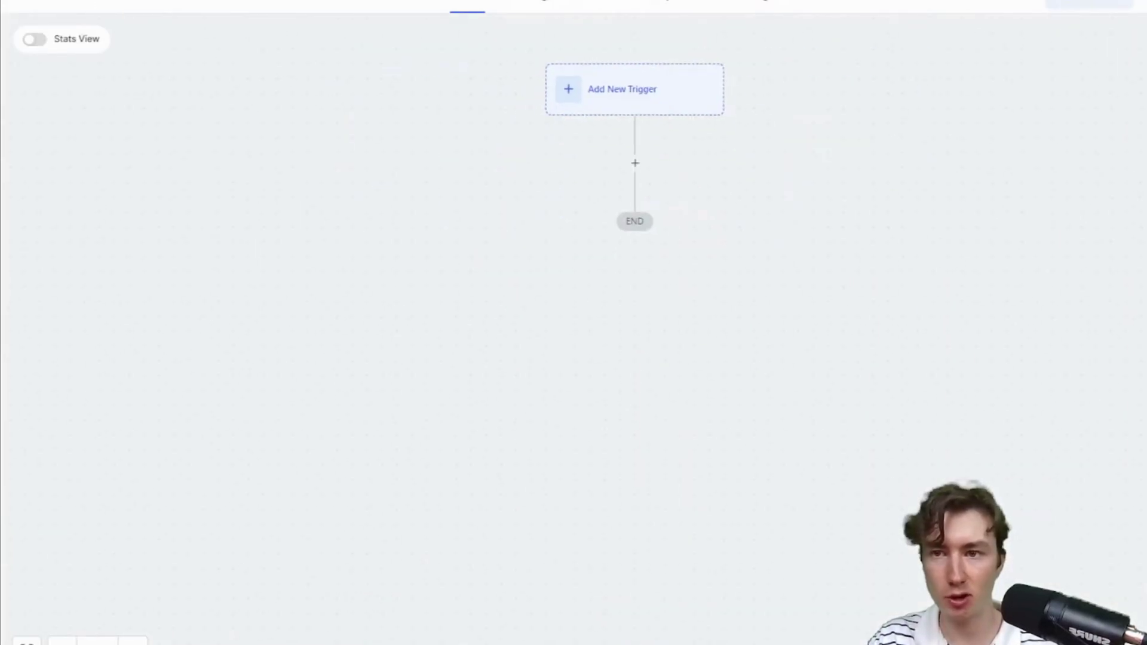
click(607, 111)
text(conta)
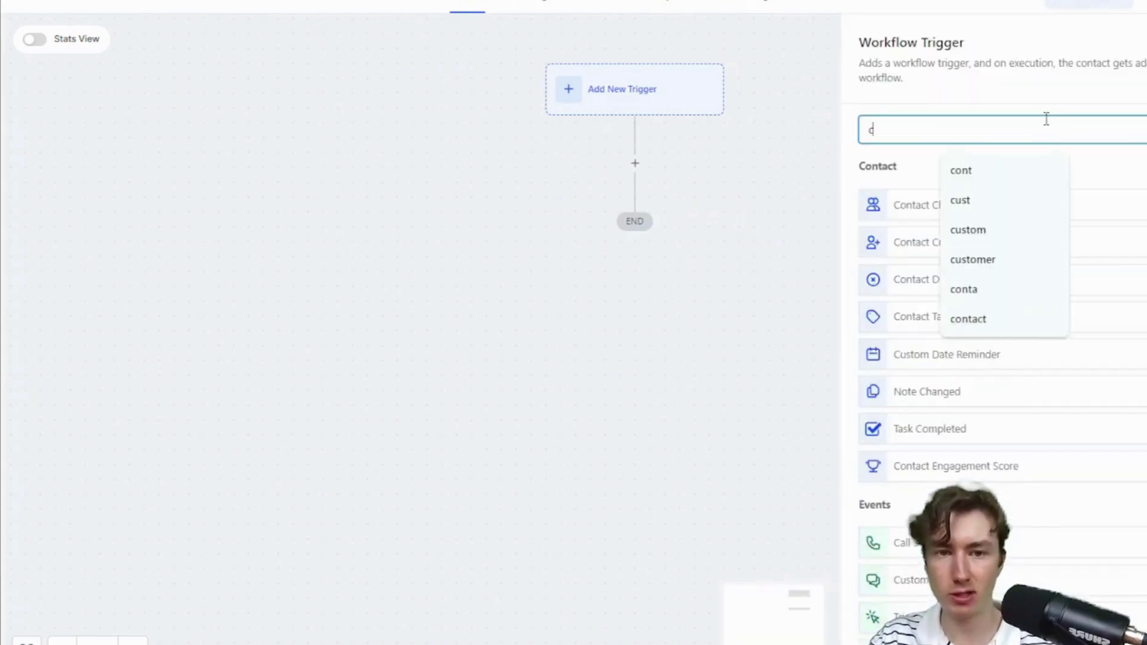
click(908, 305)
click(657, 272)
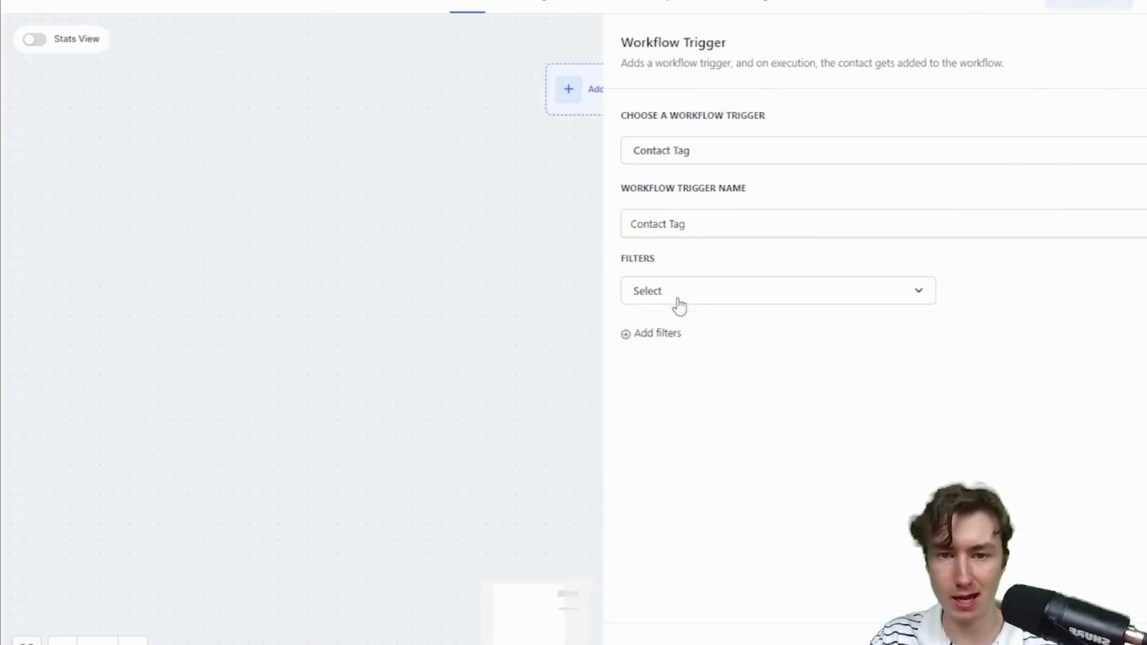
click(680, 294)
text(tag)
click(657, 393)
click(1004, 299)
text(aibooked)
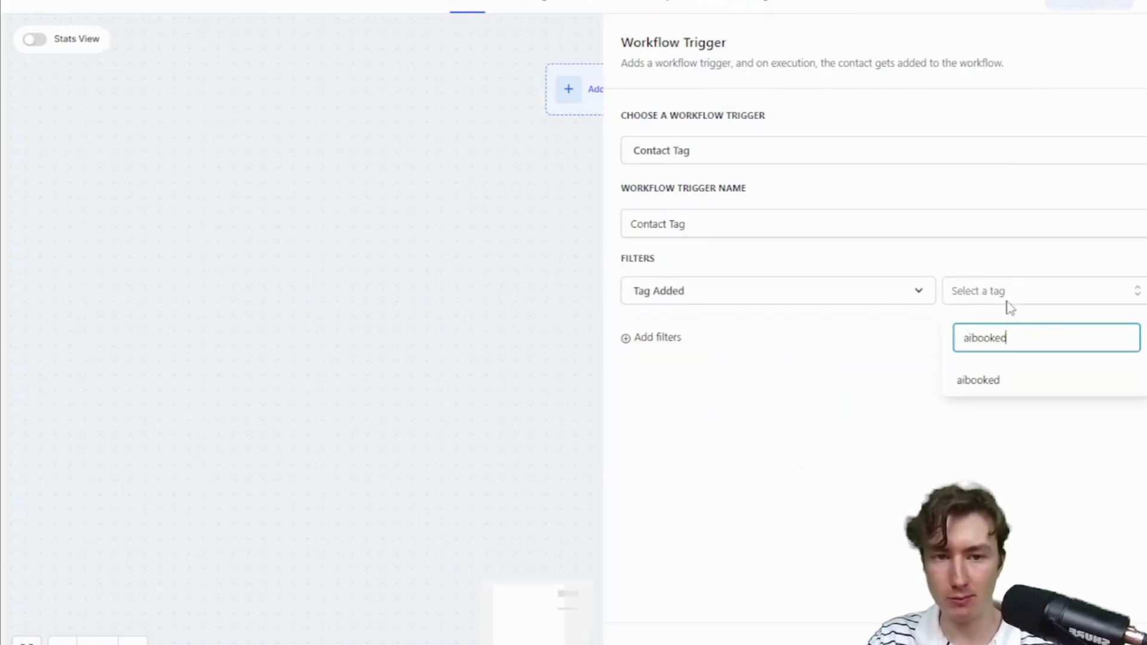
click(978, 380)
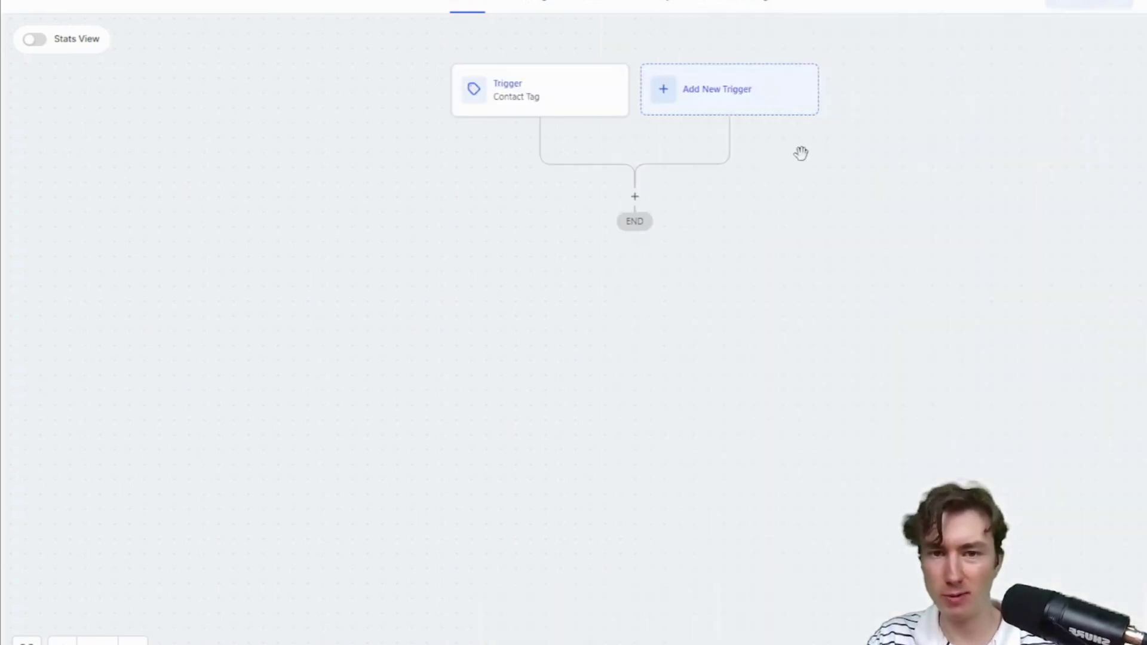
- Add an Appointment Status trigger filtered to status confirmed
click(752, 115)
text(appo)
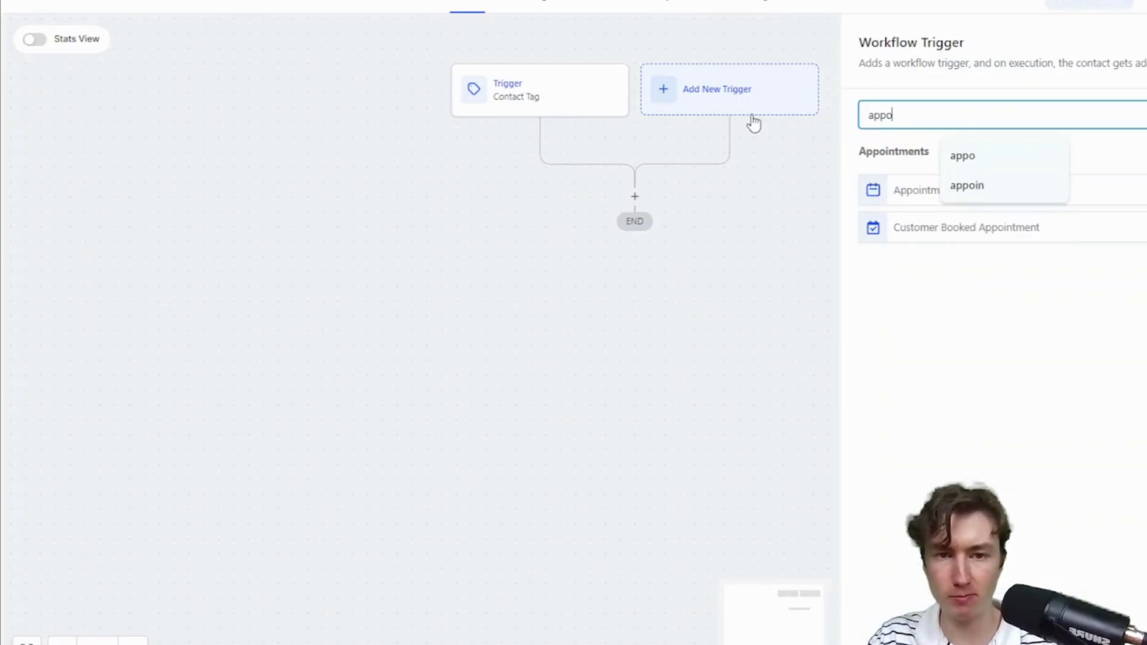
click(872, 196)
click(658, 325)
click(657, 333)
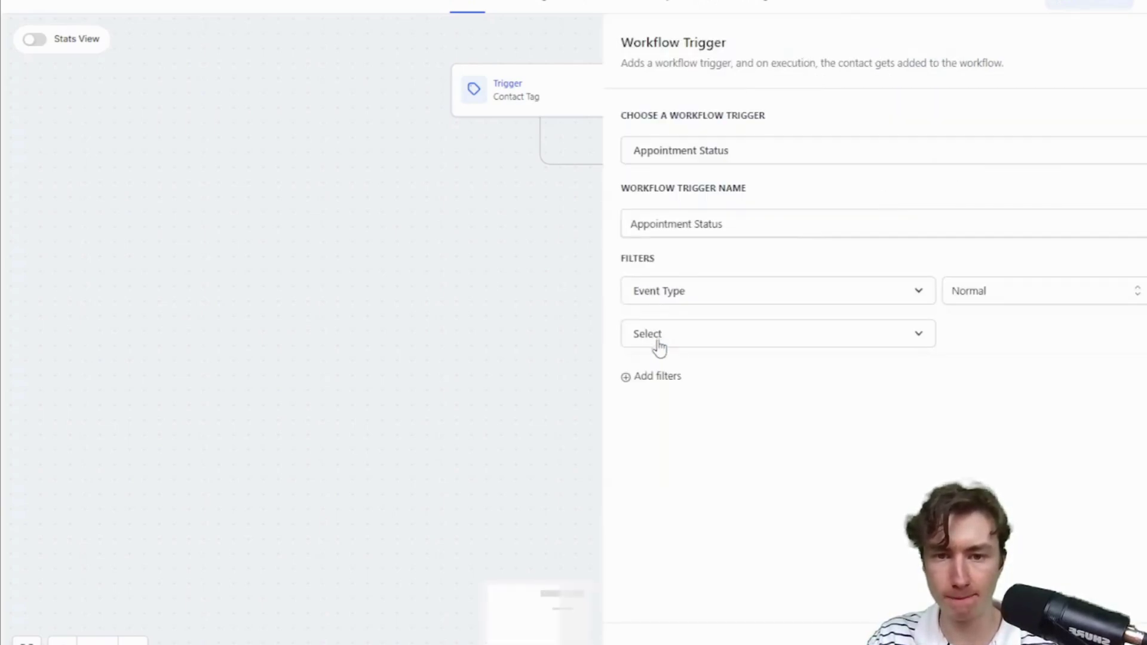
click(658, 335)
click(715, 437)
click(1023, 334)
click(999, 428)
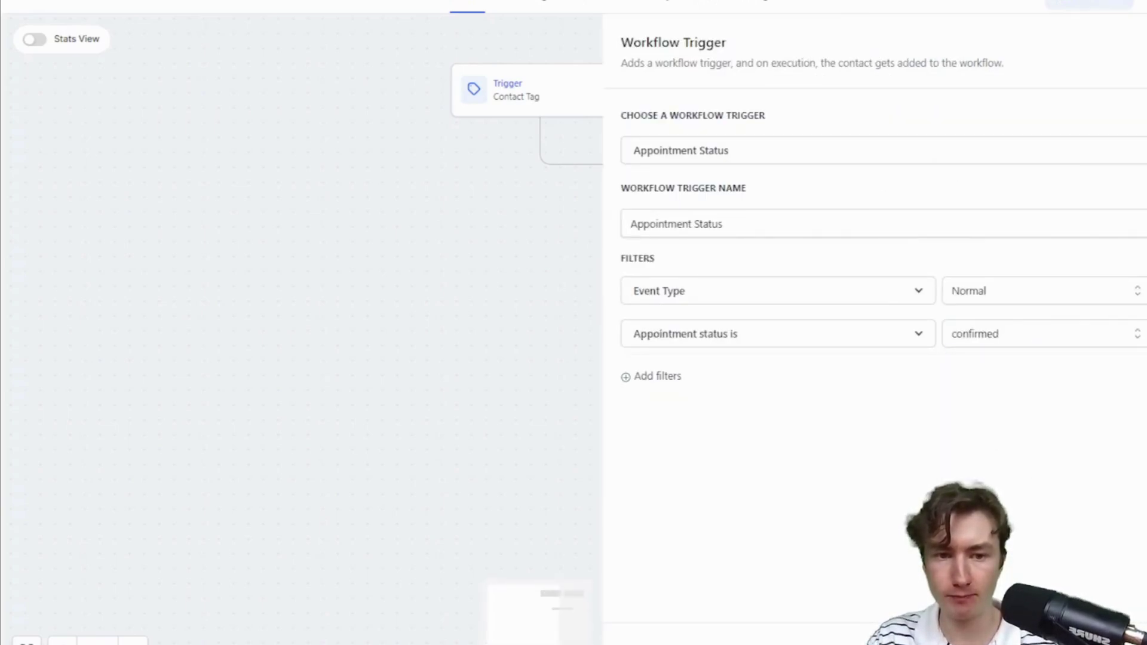
click(1102, 634)
- Add a Remove Contact Tag action removing aibotactive and return to the workflow list
click(638, 198)
text(remove)
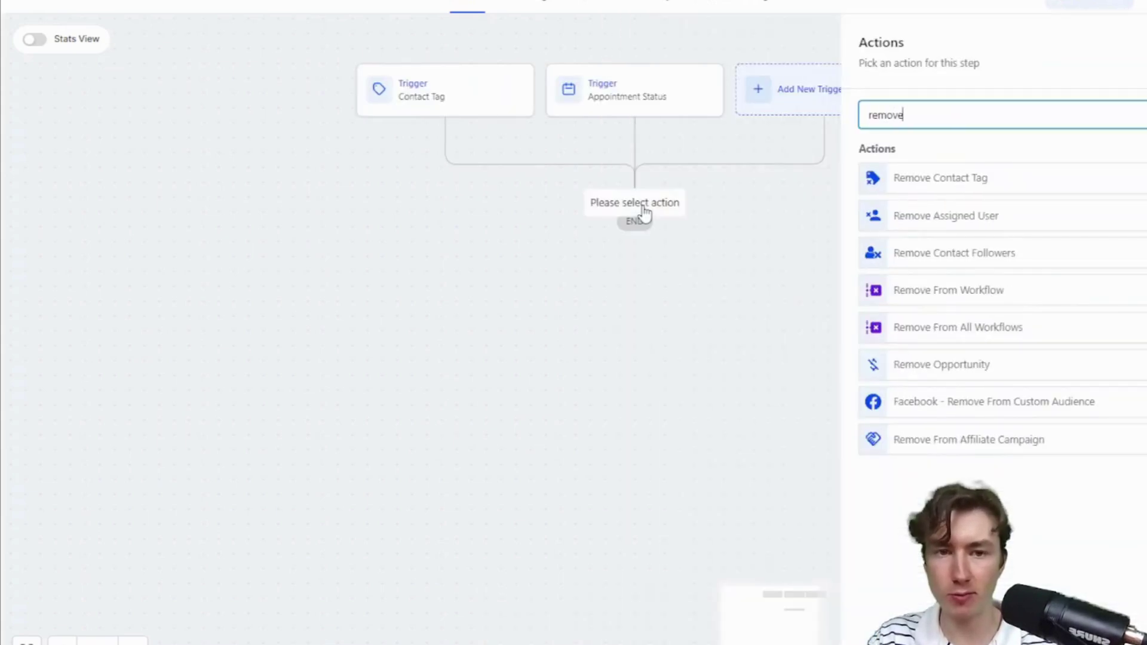
click(899, 175)
click(906, 209)
text(aibot)
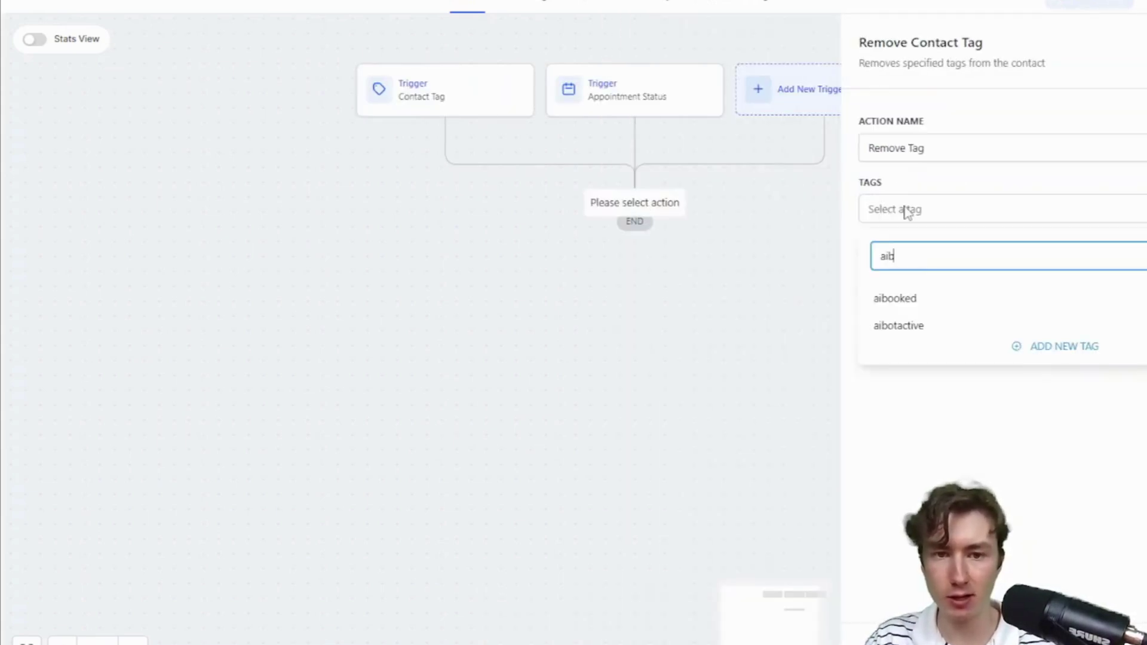
click(896, 297)
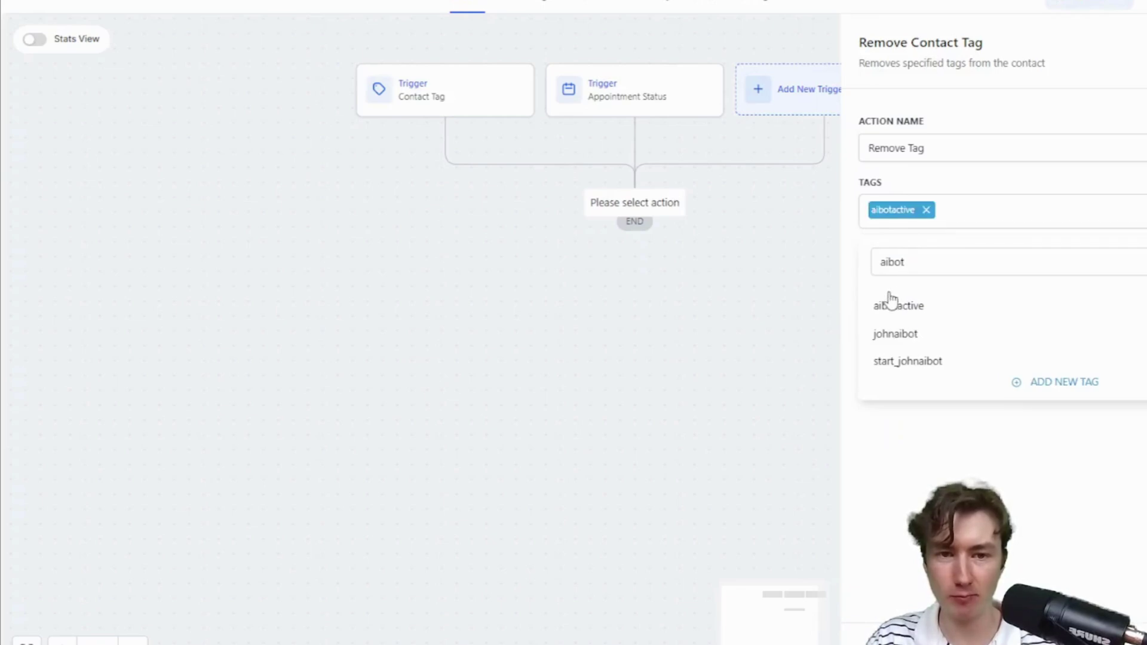
click(1099, 633)
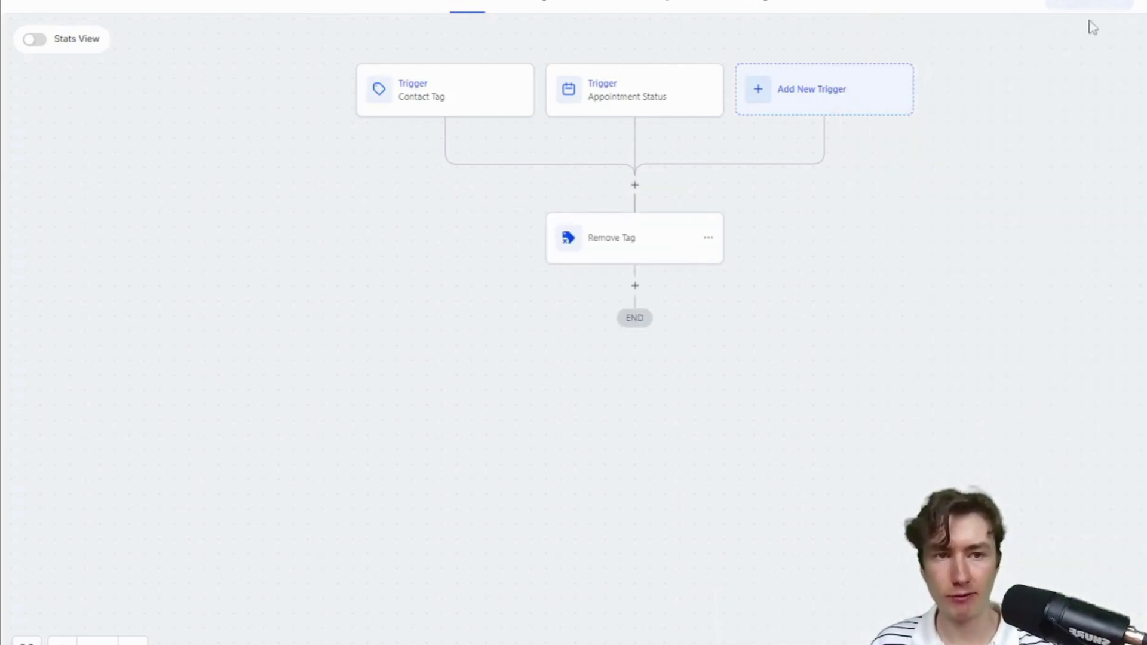
click(65, 5)
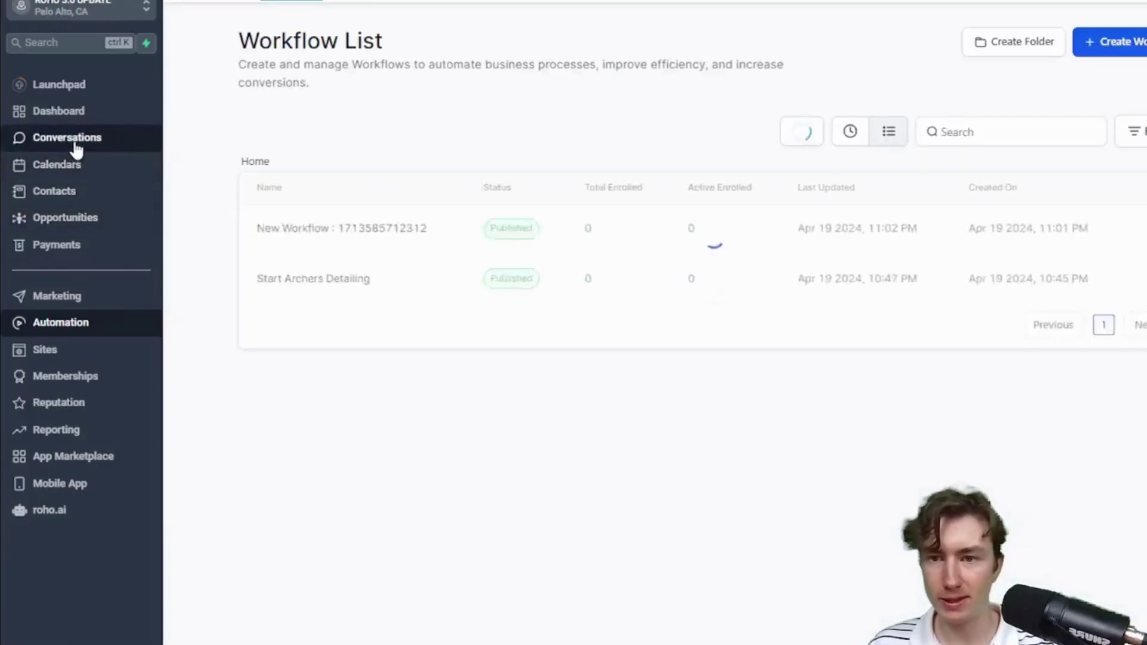
- Check the Conversations inbox, then open the Start Archers Detailing workflow from Automation
click(72, 140)
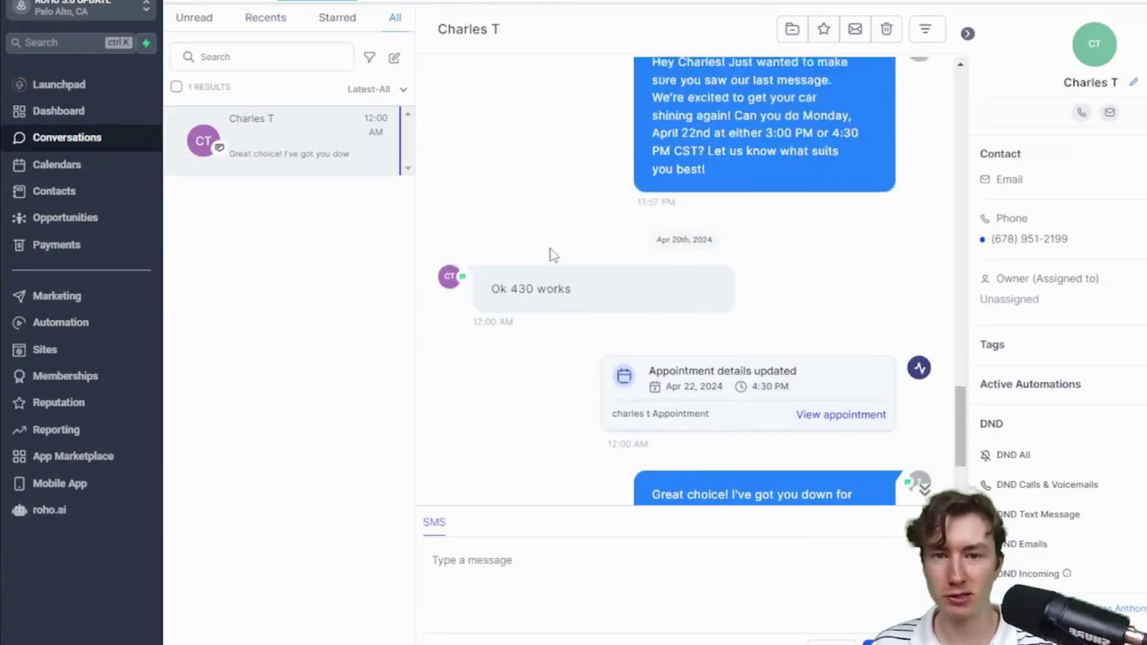
scroll(554, 256, up, 15)
scroll(548, 253, up, 3)
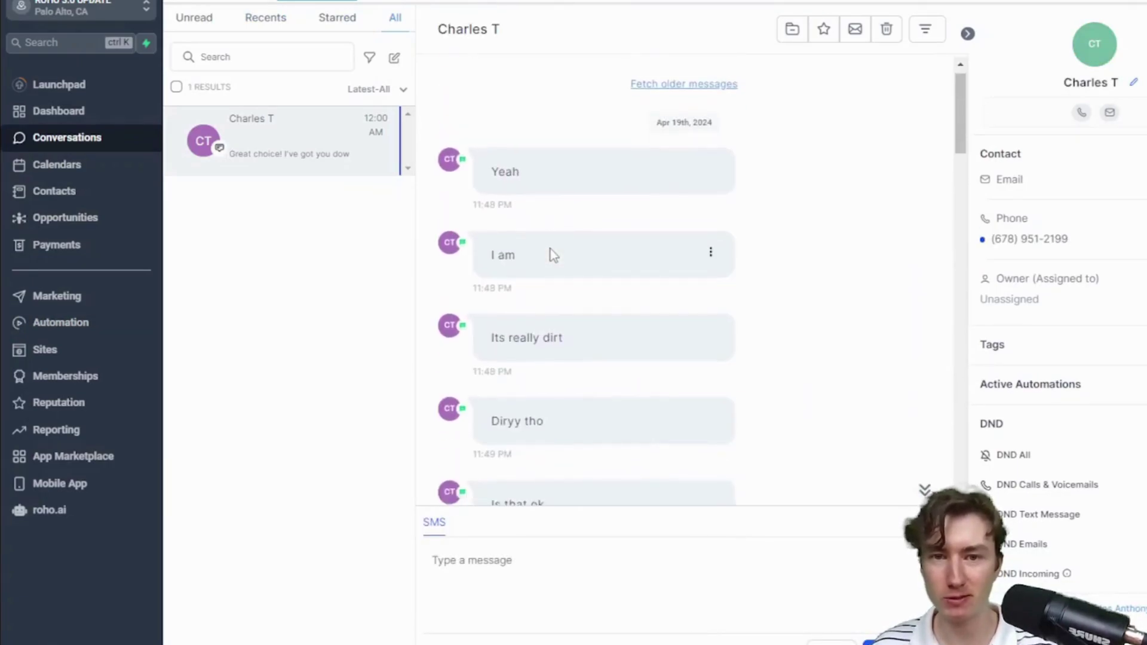
scroll(564, 192, down, 10)
click(103, 322)
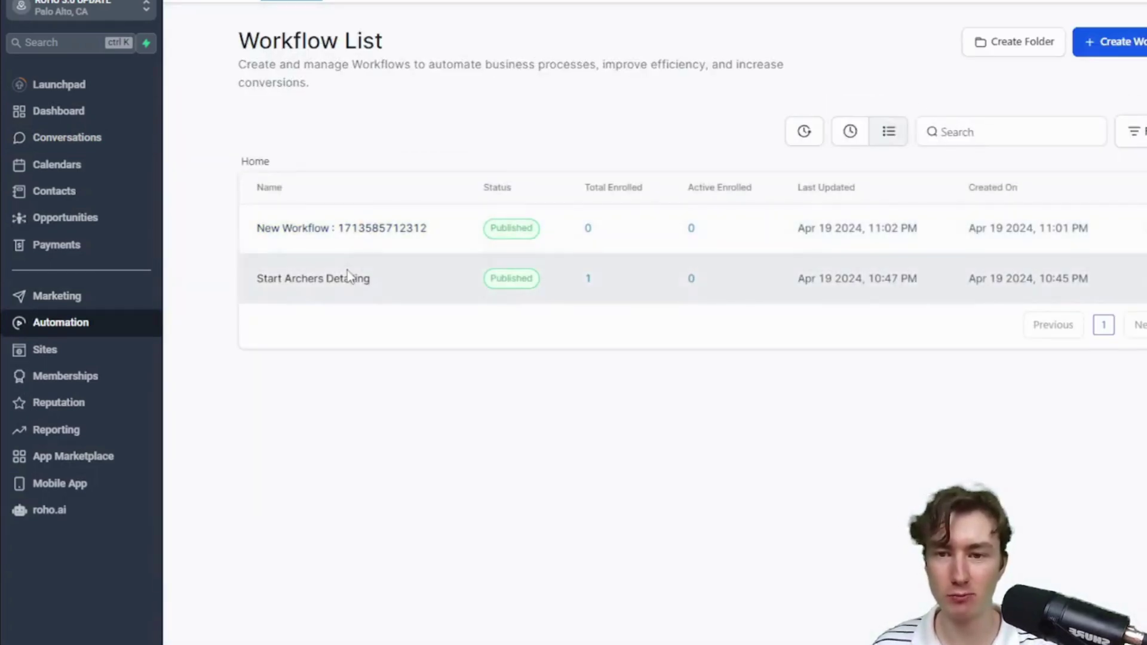
click(350, 282)
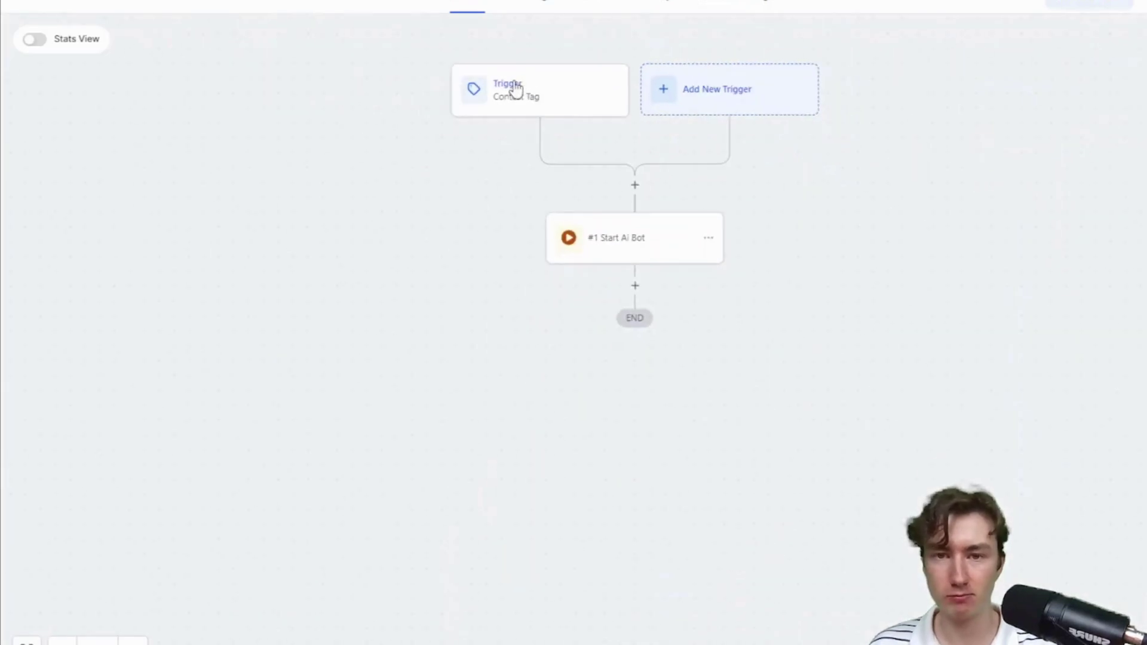
- Add and save a Facebook Lead Form Submitted trigger beside the existing Contact Tag trigger
click(554, 113)
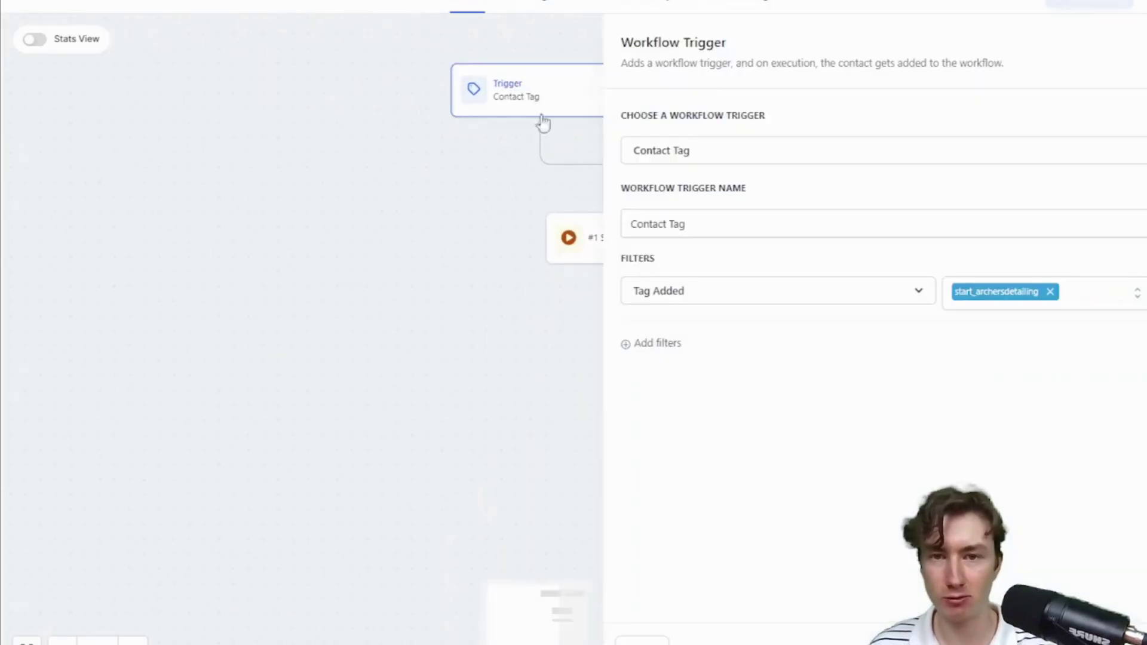
click(576, 159)
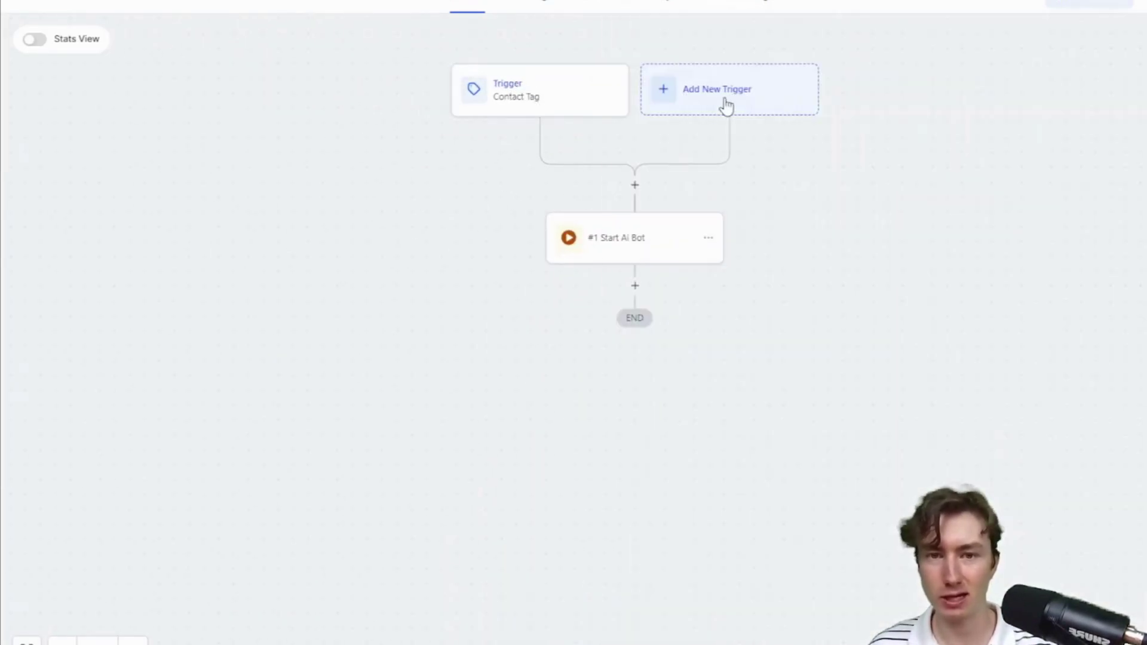
click(726, 106)
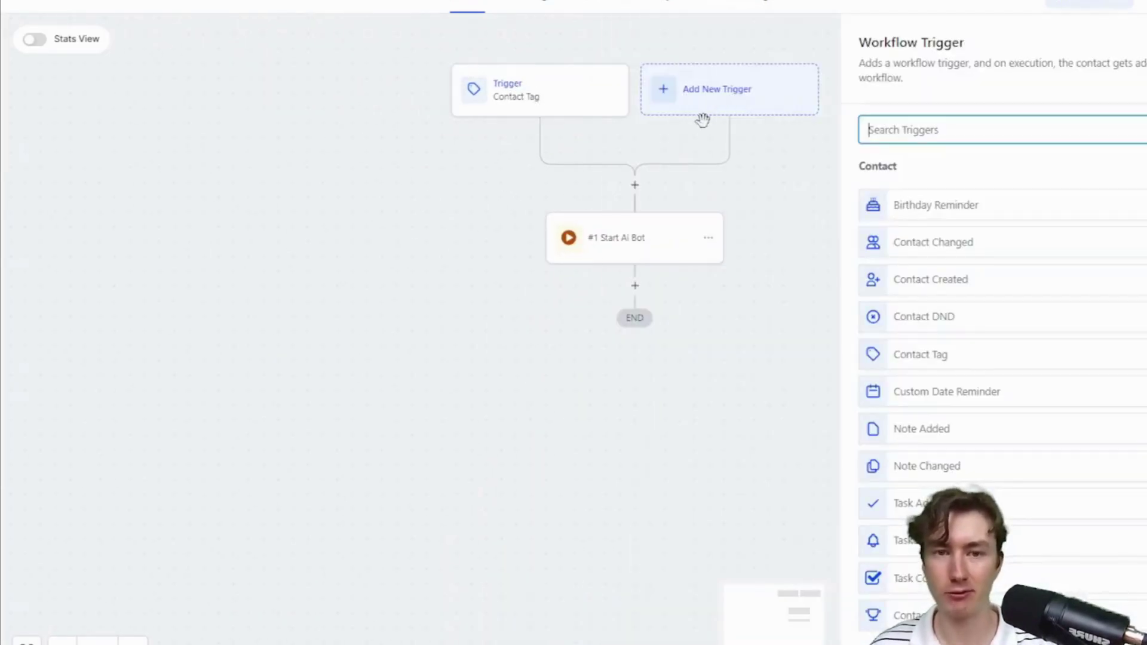
text(fac)
click(890, 193)
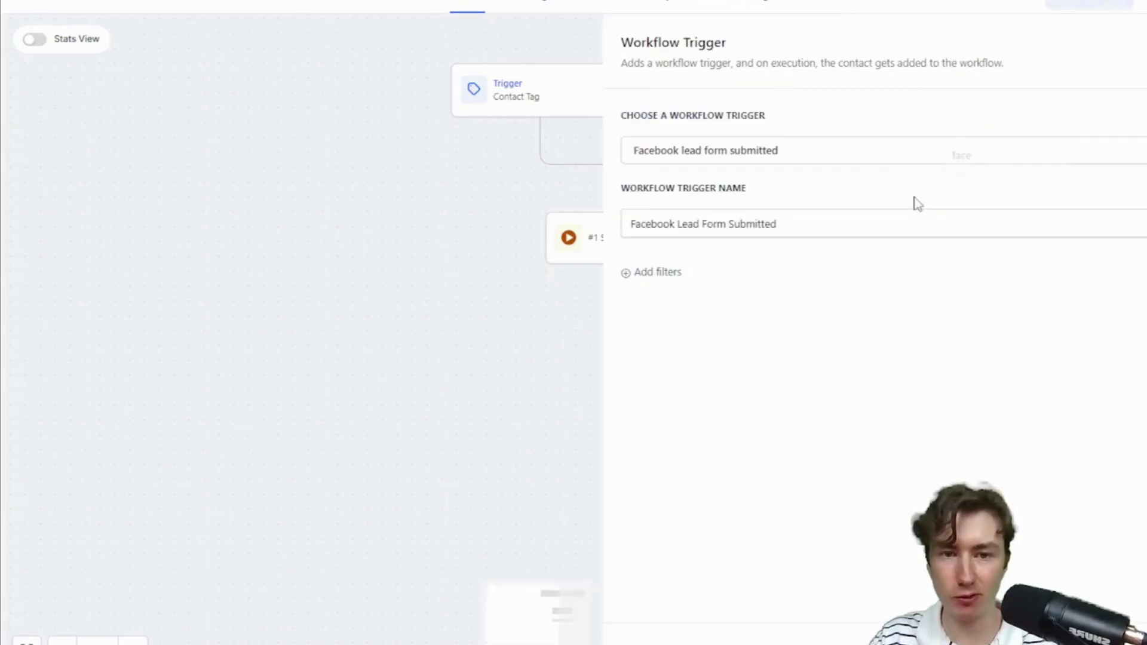
click(1099, 622)
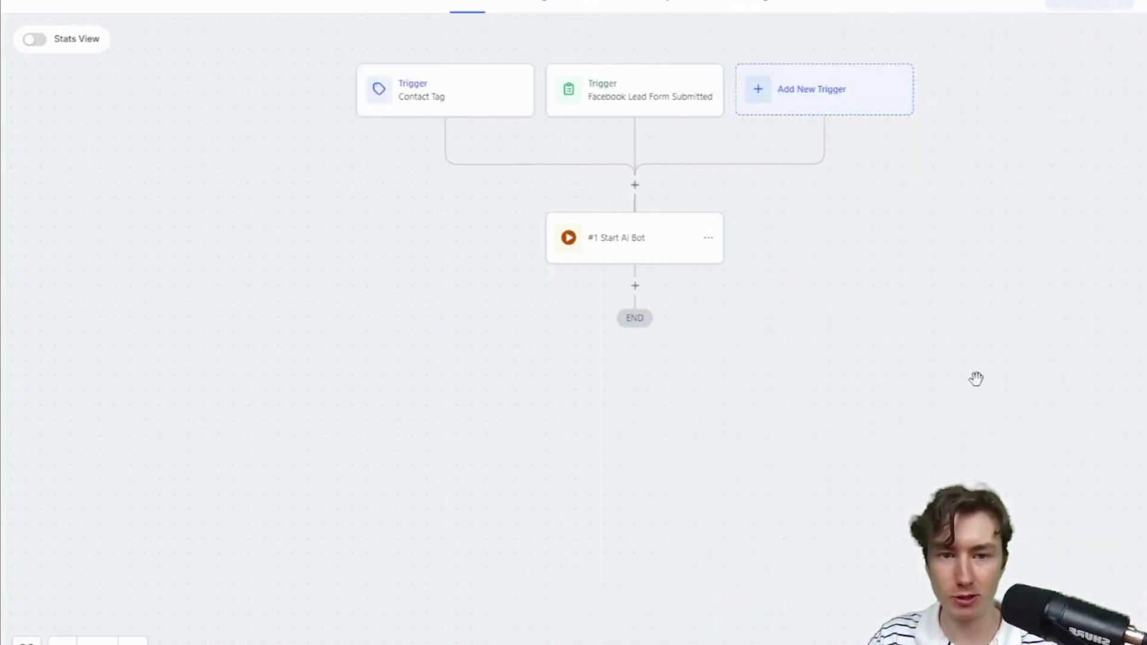
click(681, 86)
key(Escape)
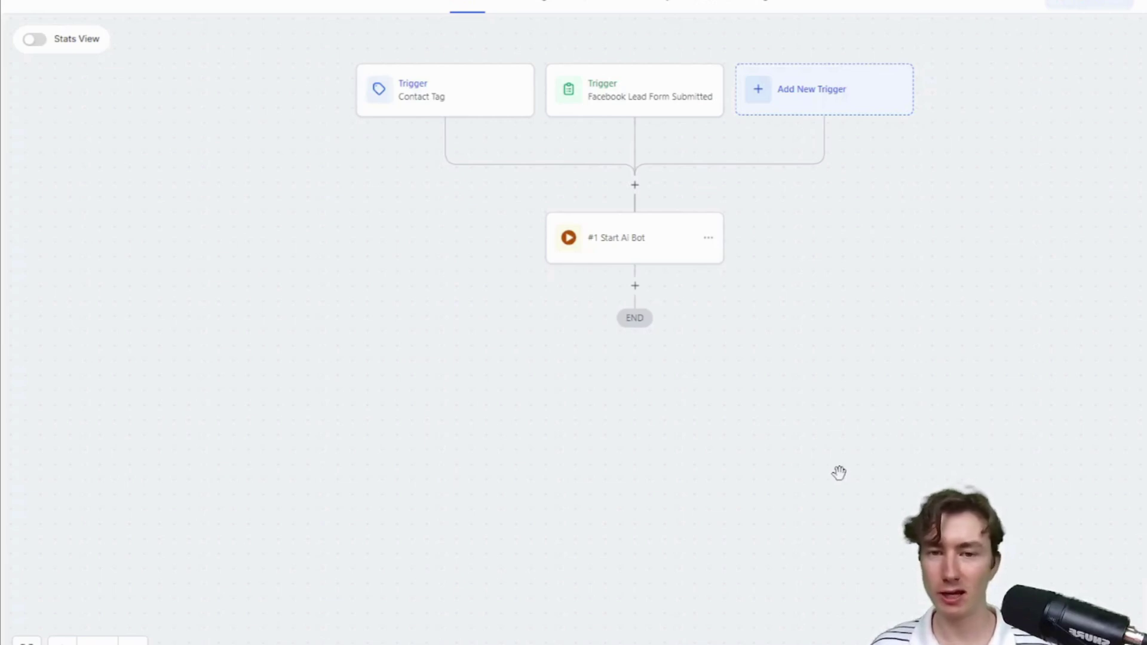